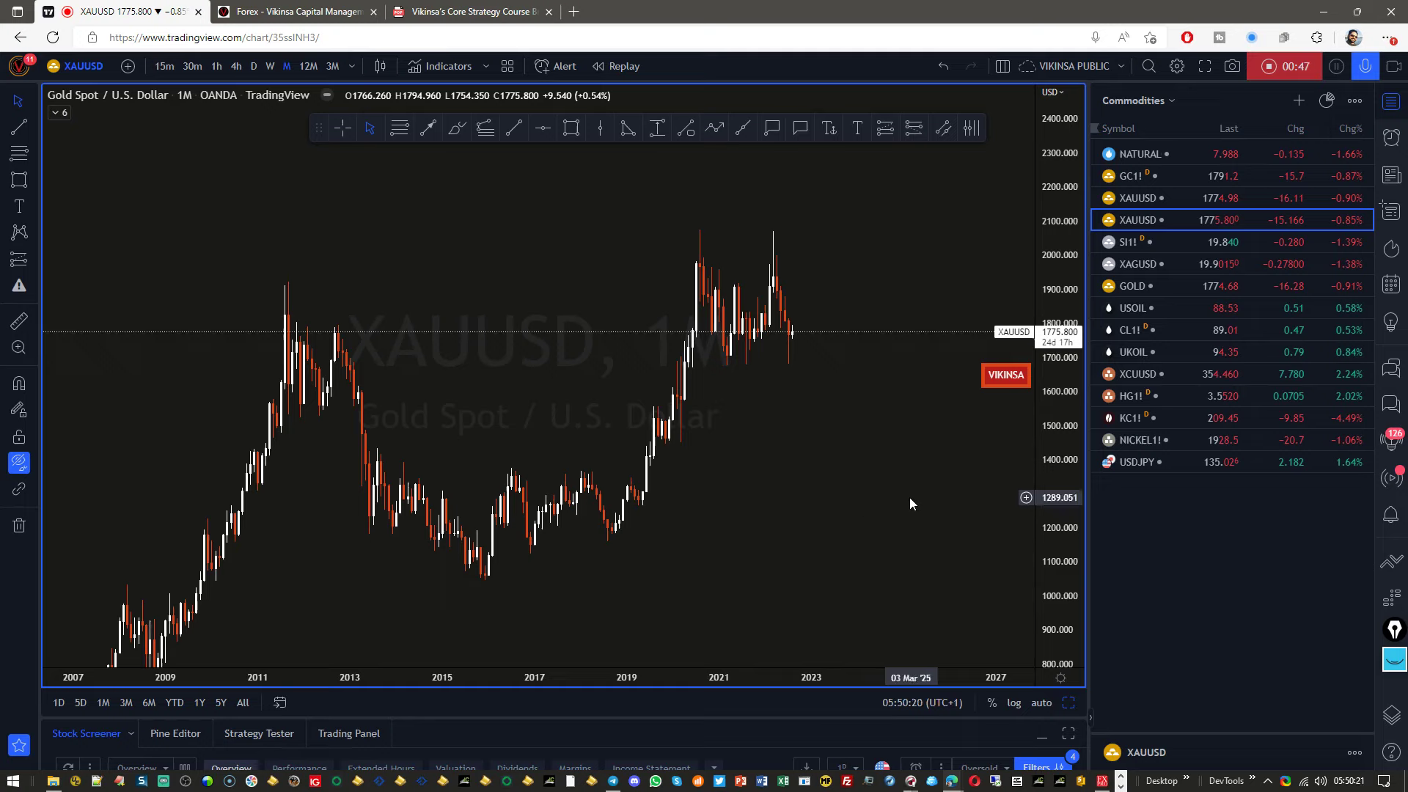
Step: Unhide the chart drawings and switch XAUUSD from daily and monthly to weekly candles
{"action": "left_click", "coordinate": [33, 463]}
{"action": "left_click", "coordinate": [135, 396]}
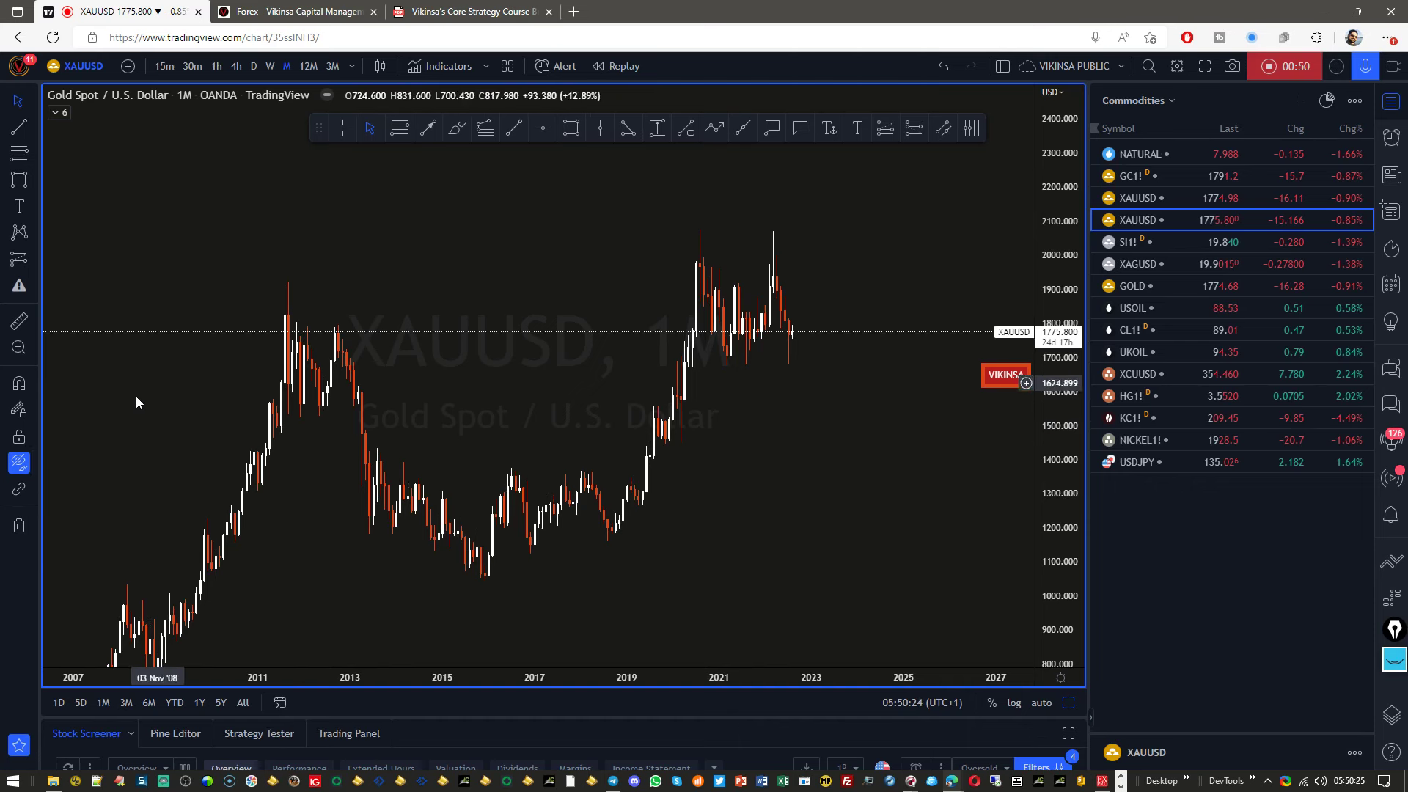
{"action": "left_click", "coordinate": [32, 462]}
{"action": "left_click", "coordinate": [87, 463]}
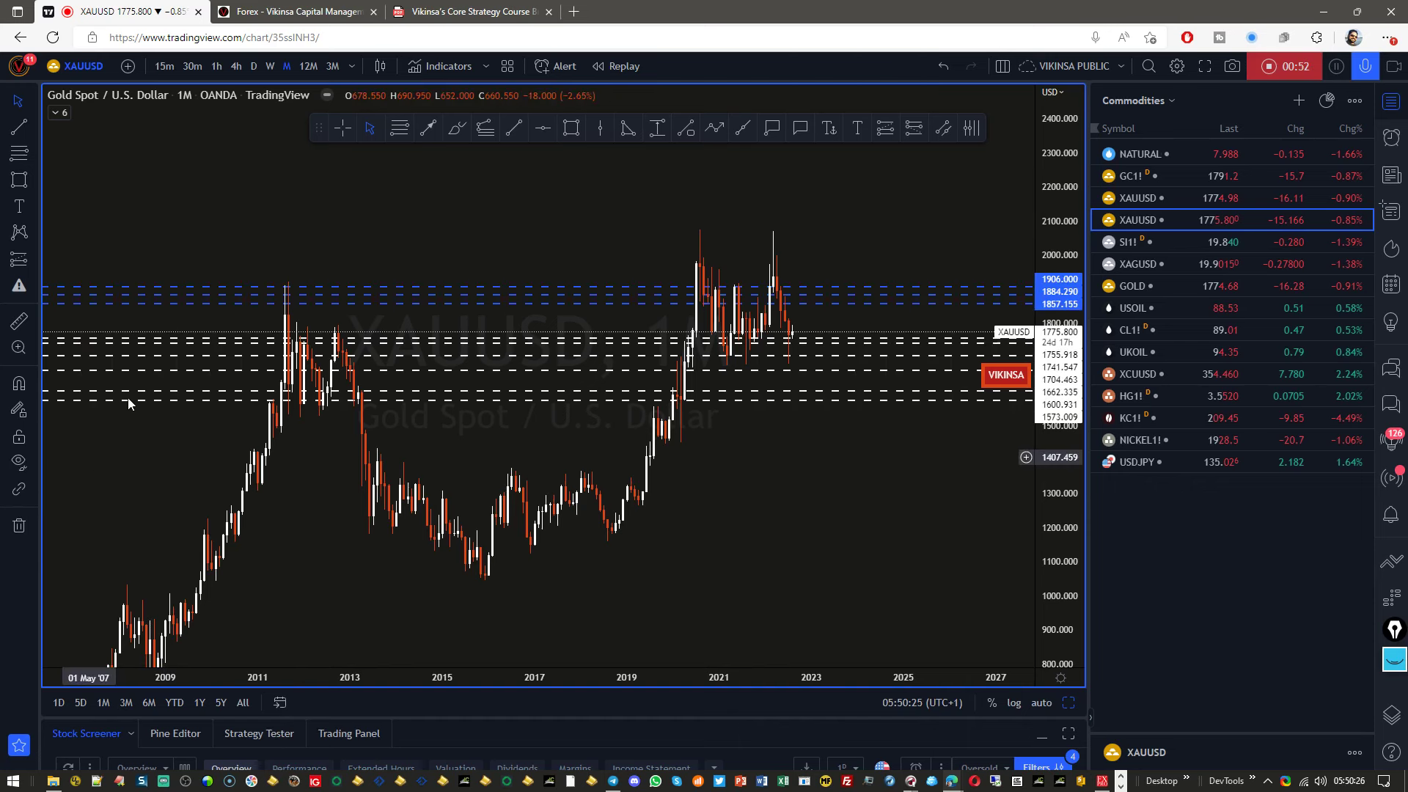
{"action": "left_click", "coordinate": [256, 67]}
{"action": "left_click", "coordinate": [286, 67]}
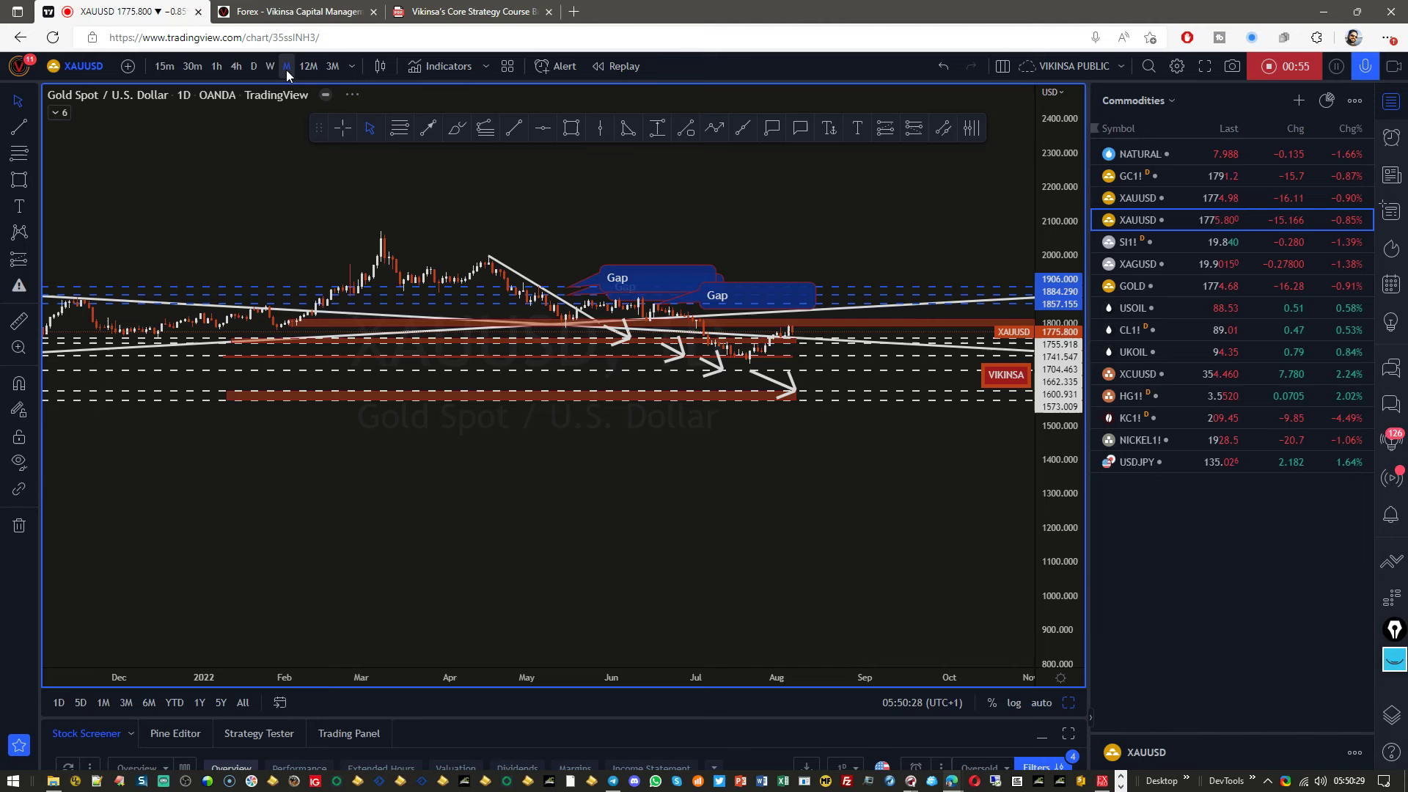
{"action": "left_click", "coordinate": [270, 66]}
Step: Zoom and pan to the 2022 candles, compressing the price scale so all FCP zones fit
{"action": "right_click", "coordinate": [585, 182]}
{"action": "scroll", "coordinate": [735, 474], "scroll_direction": "up", "scroll_amount": 3}
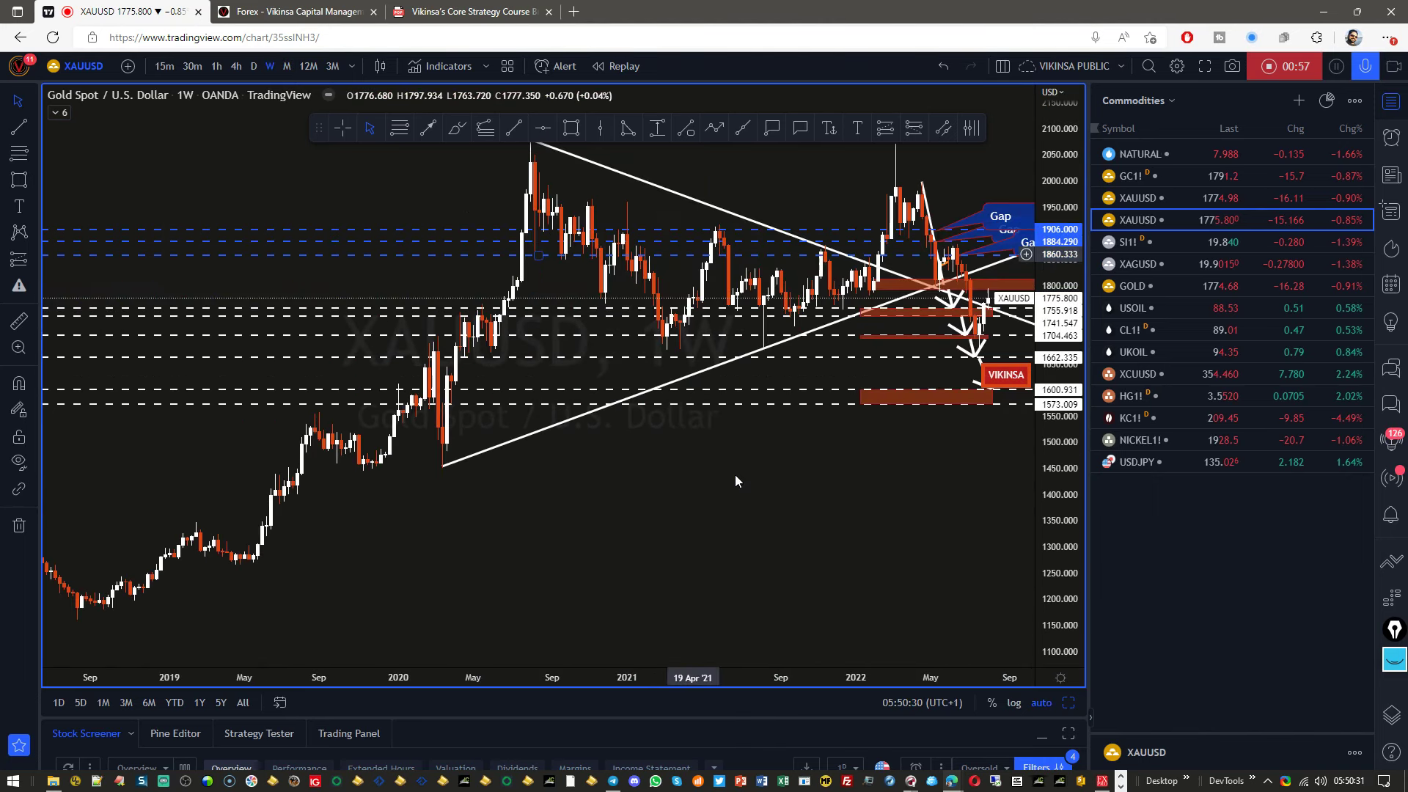
{"action": "scroll", "coordinate": [538, 530], "scroll_direction": "up", "scroll_amount": 3}
{"action": "left_click_drag", "start_coordinate": [400, 302], "coordinate": [756, 328]}
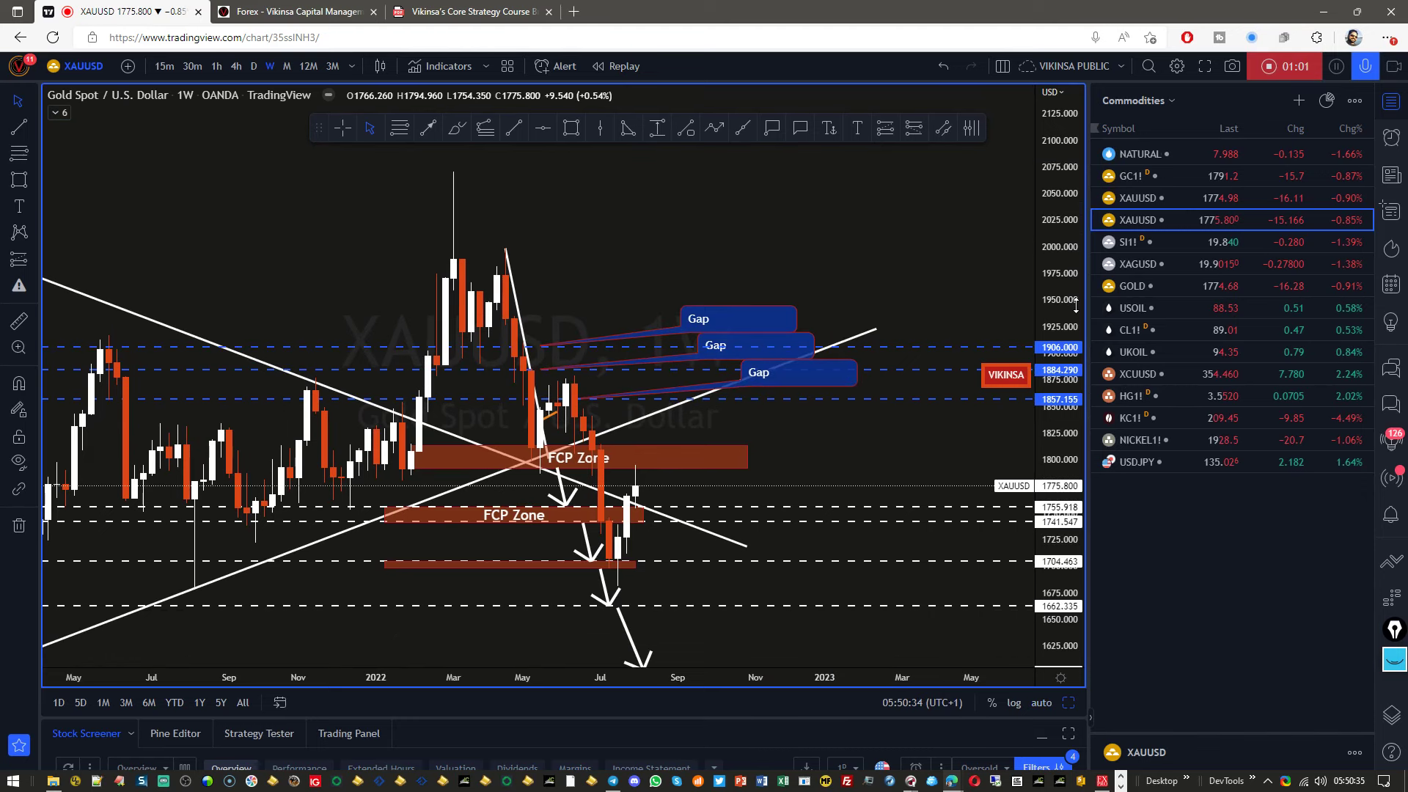
{"action": "left_click_drag", "start_coordinate": [925, 451], "coordinate": [894, 397]}
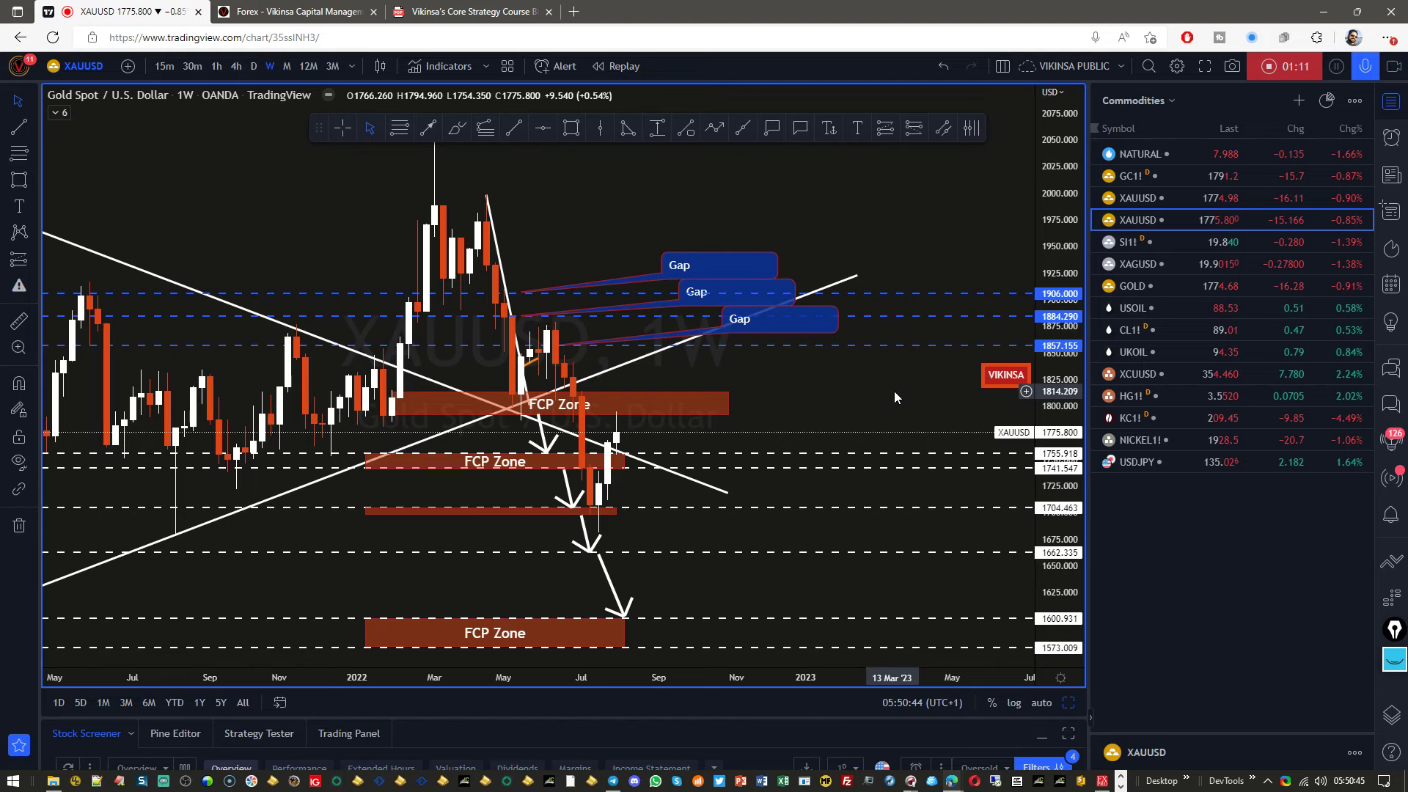
{"action": "left_click_drag", "start_coordinate": [877, 396], "coordinate": [882, 381]}
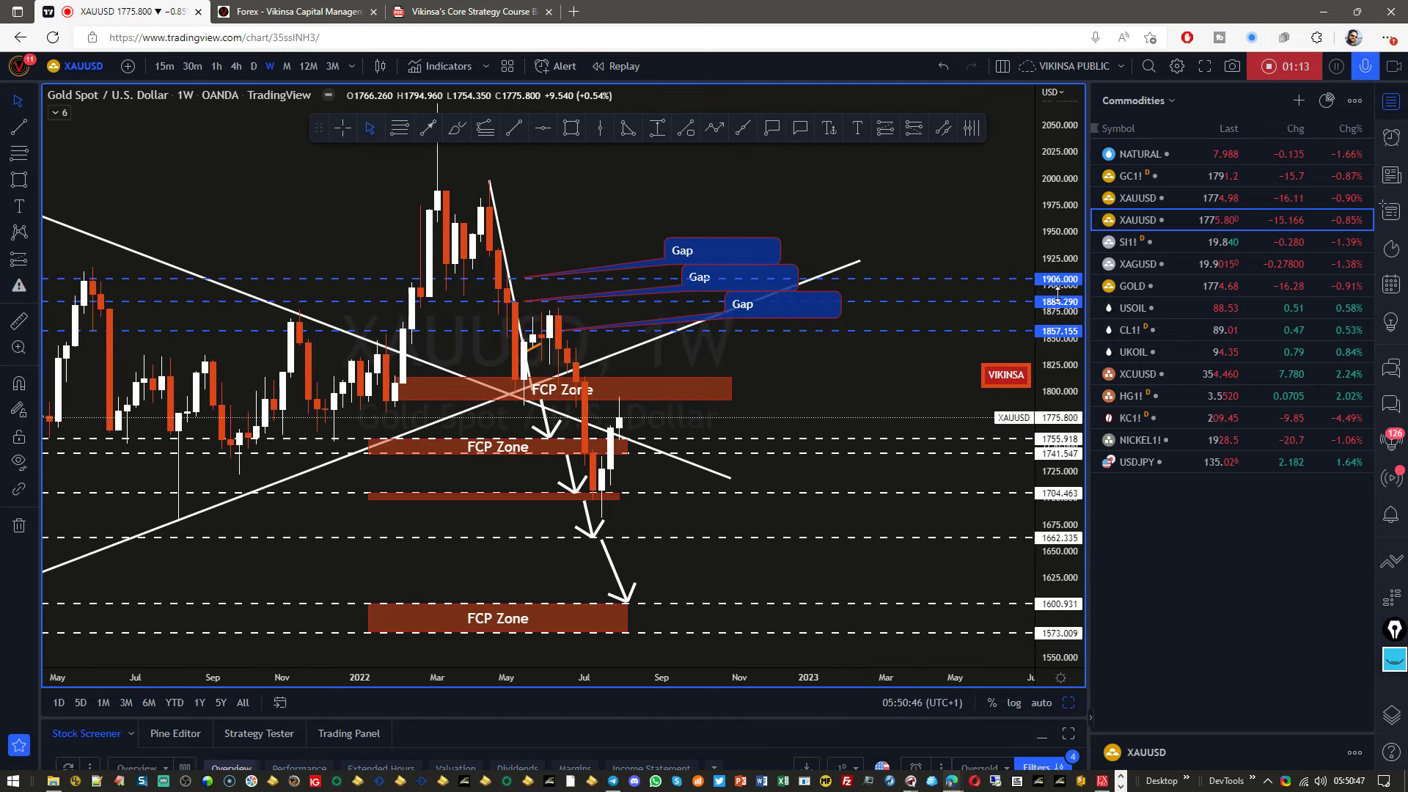
{"action": "left_click_drag", "start_coordinate": [1056, 293], "coordinate": [1056, 315]}
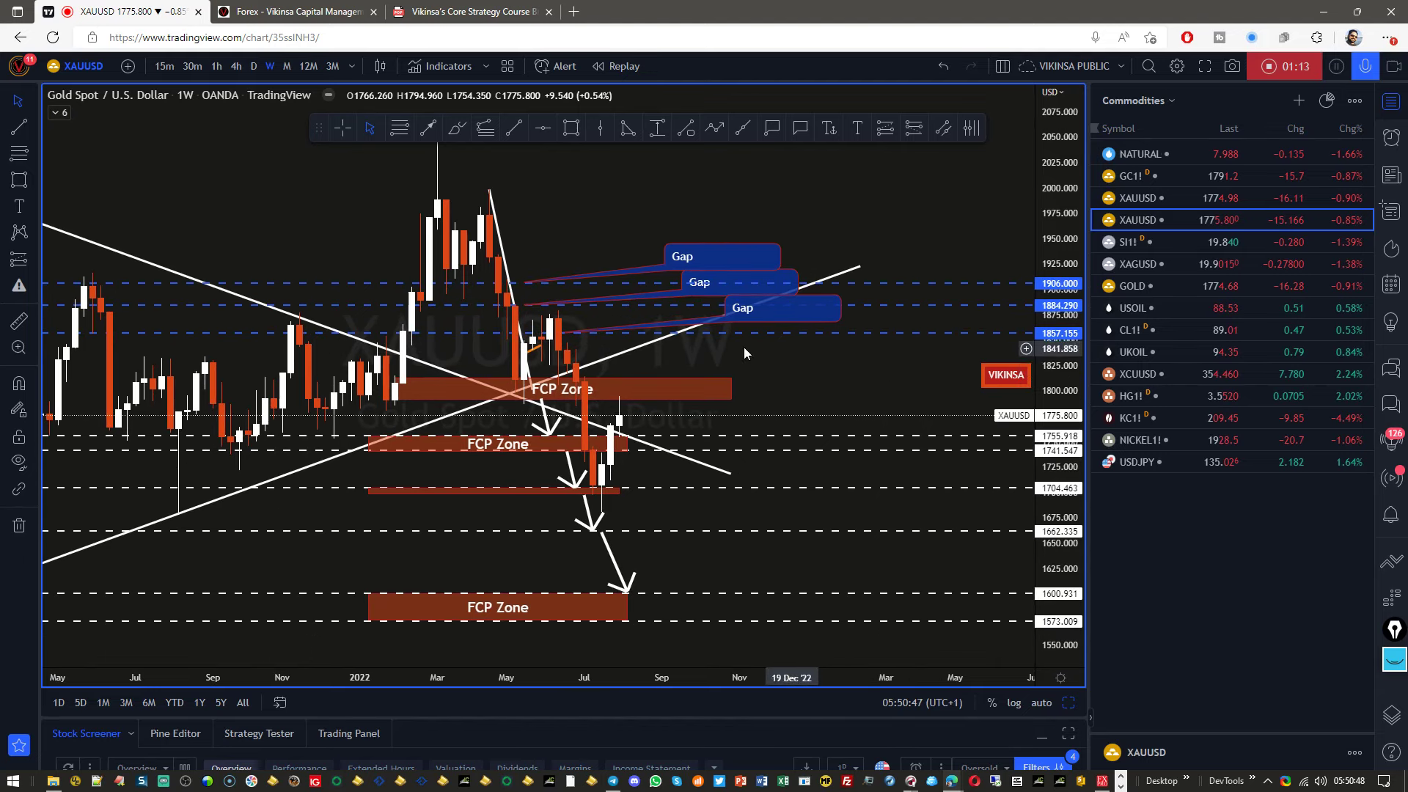
Step: Toggle the drawings off and back on, then pick the on-screen annotation pen
{"action": "left_click", "coordinate": [20, 465]}
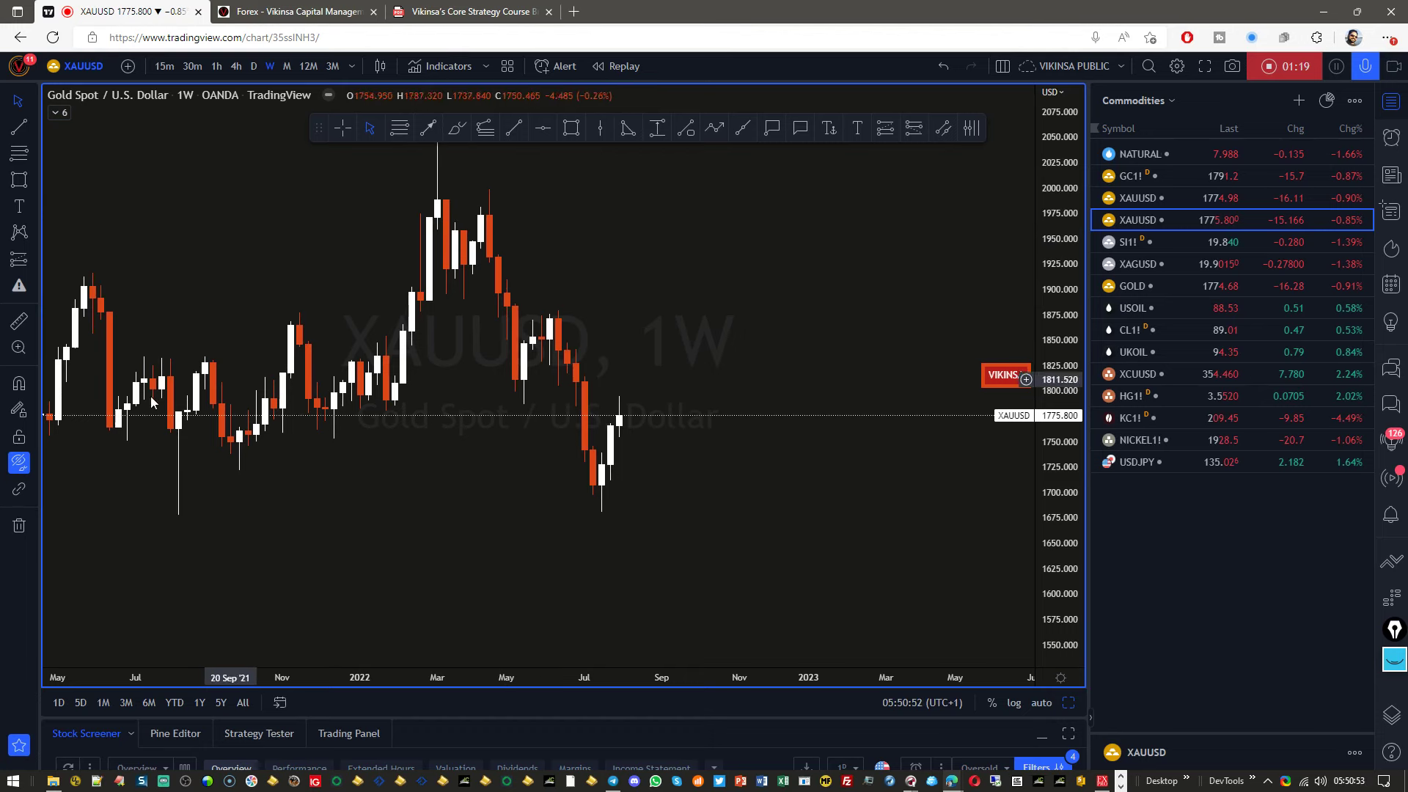
{"action": "left_click", "coordinate": [19, 462]}
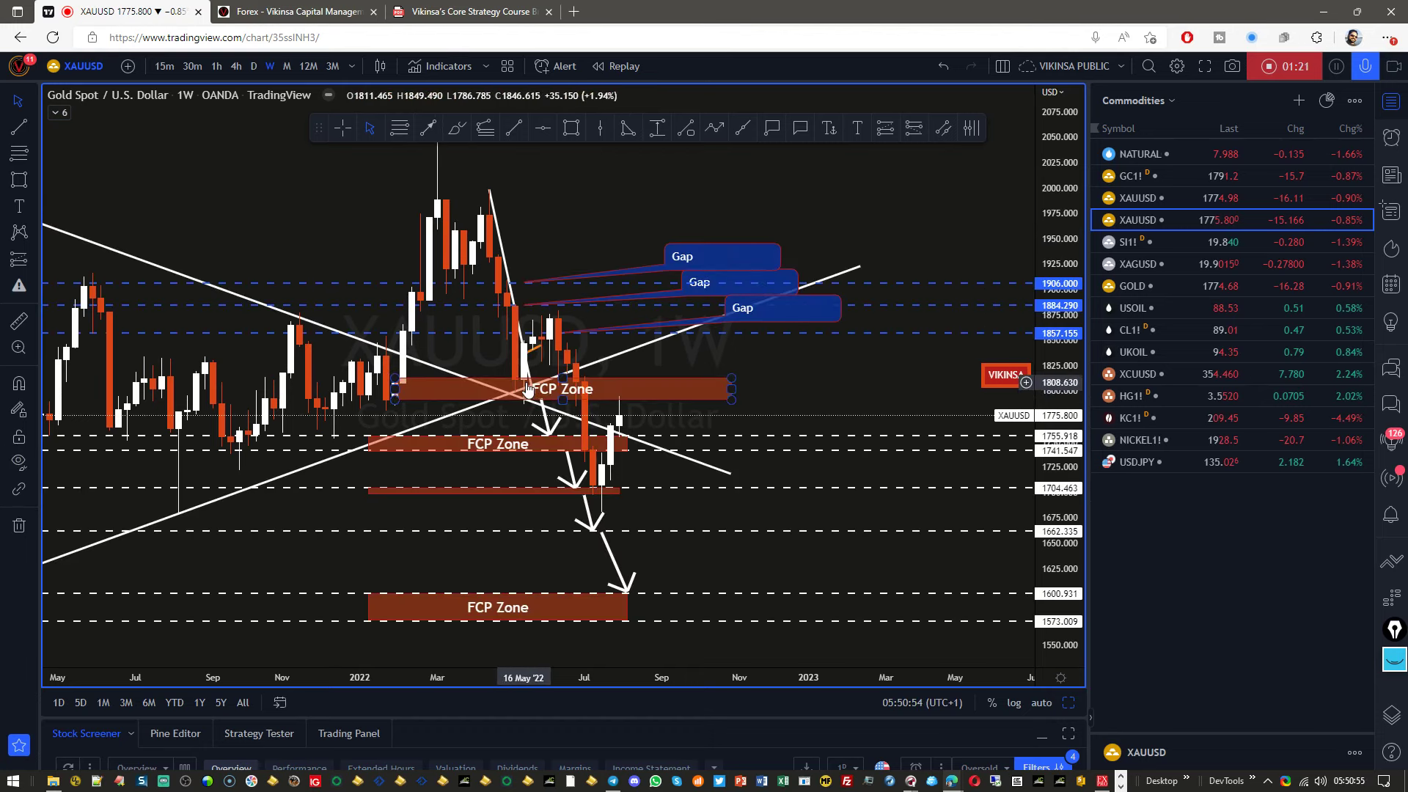
{"action": "left_click", "coordinate": [1395, 659]}
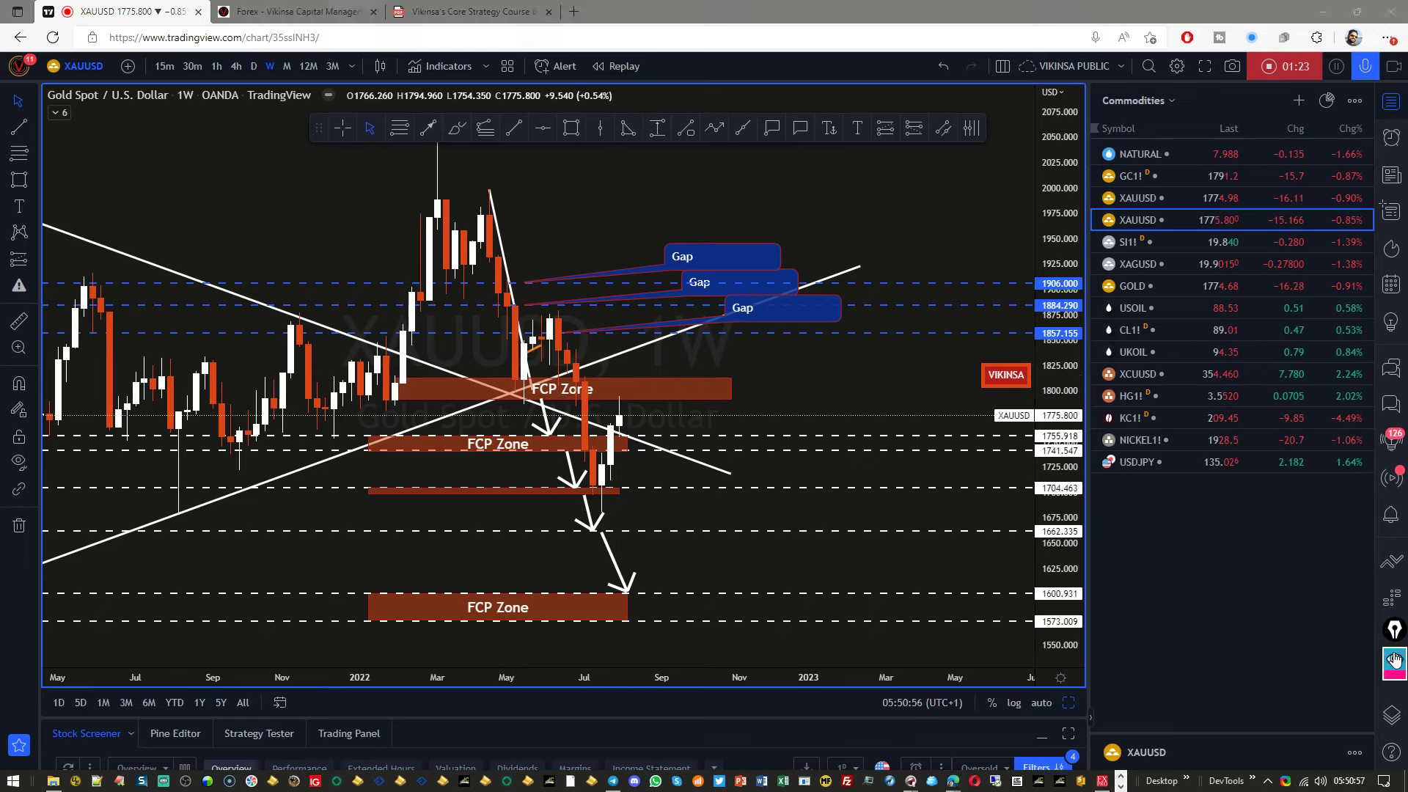
{"action": "left_click", "coordinate": [1394, 704]}
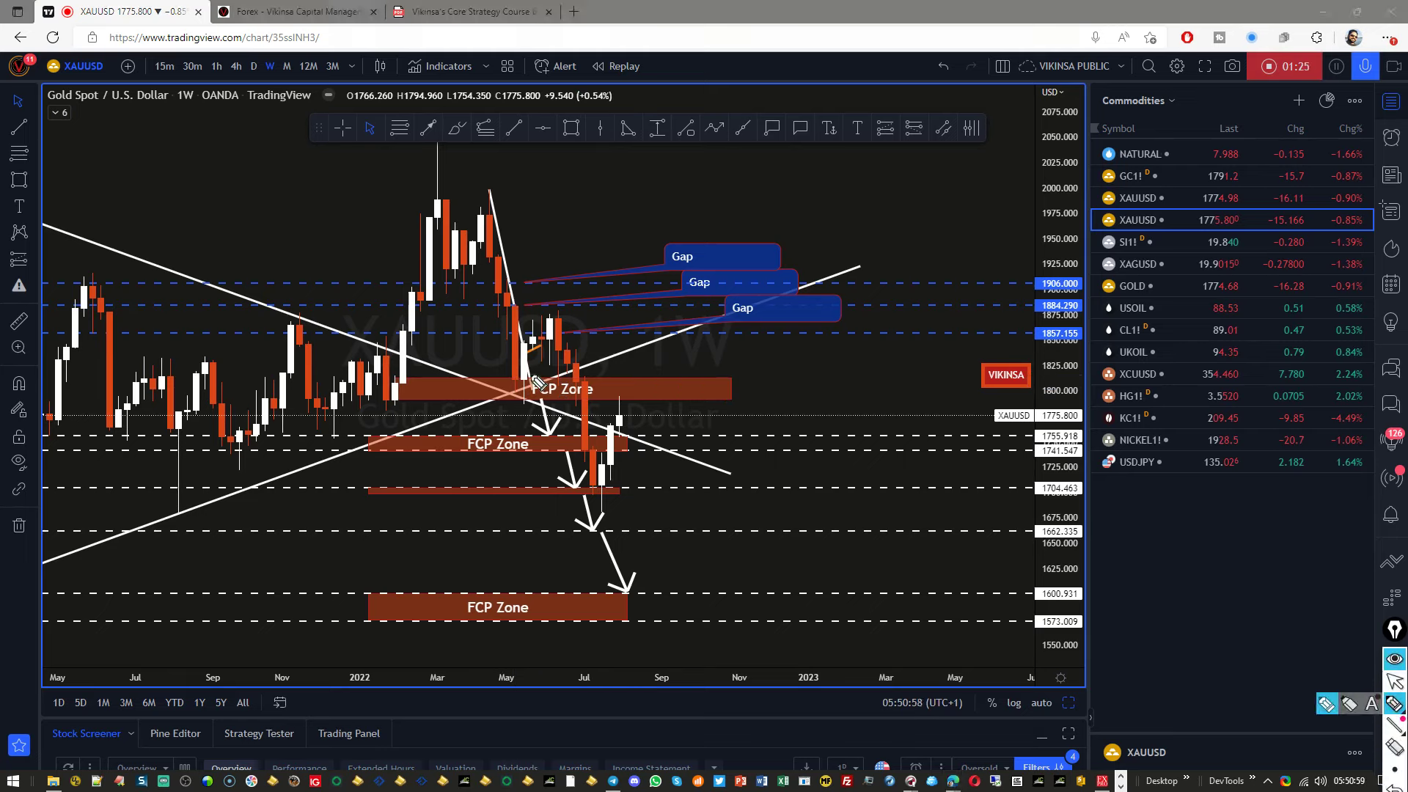
{"action": "mouse_move", "coordinate": [390, 387]}
{"action": "left_mouse_down"}
{"action": "mouse_move", "coordinate": [408, 380]}
{"action": "mouse_move", "coordinate": [383, 396]}
{"action": "mouse_move", "coordinate": [418, 400]}
{"action": "mouse_move", "coordinate": [405, 376]}
{"action": "left_mouse_up"}
{"action": "mouse_move", "coordinate": [360, 333]}
{"action": "left_mouse_down"}
{"action": "mouse_move", "coordinate": [525, 400]}
{"action": "mouse_move", "coordinate": [539, 392]}
{"action": "left_mouse_up"}
{"action": "mouse_move", "coordinate": [477, 198]}
{"action": "left_mouse_down"}
{"action": "mouse_move", "coordinate": [517, 392]}
{"action": "mouse_move", "coordinate": [553, 315]}
{"action": "mouse_move", "coordinate": [583, 389]}
{"action": "left_mouse_up"}
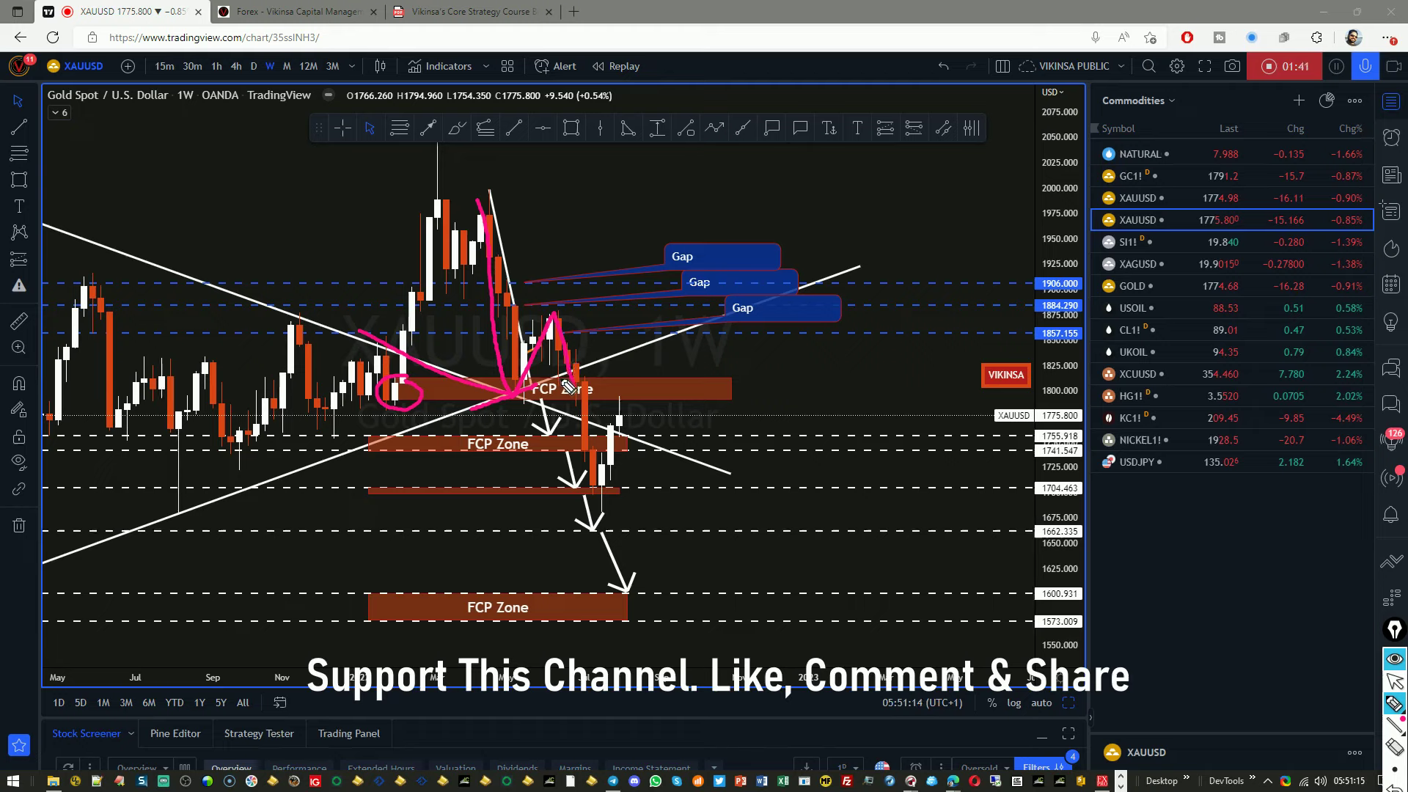
{"action": "mouse_move", "coordinate": [564, 401]}
{"action": "left_mouse_down"}
{"action": "mouse_move", "coordinate": [544, 396]}
{"action": "mouse_move", "coordinate": [532, 438]}
{"action": "mouse_move", "coordinate": [566, 415]}
{"action": "mouse_move", "coordinate": [565, 398]}
{"action": "left_mouse_up"}
{"action": "mouse_move", "coordinate": [576, 458]}
{"action": "left_mouse_down"}
{"action": "mouse_move", "coordinate": [566, 535]}
{"action": "mouse_move", "coordinate": [597, 502]}
{"action": "mouse_move", "coordinate": [616, 602]}
{"action": "mouse_move", "coordinate": [645, 576]}
{"action": "mouse_move", "coordinate": [635, 550]}
{"action": "left_mouse_up"}
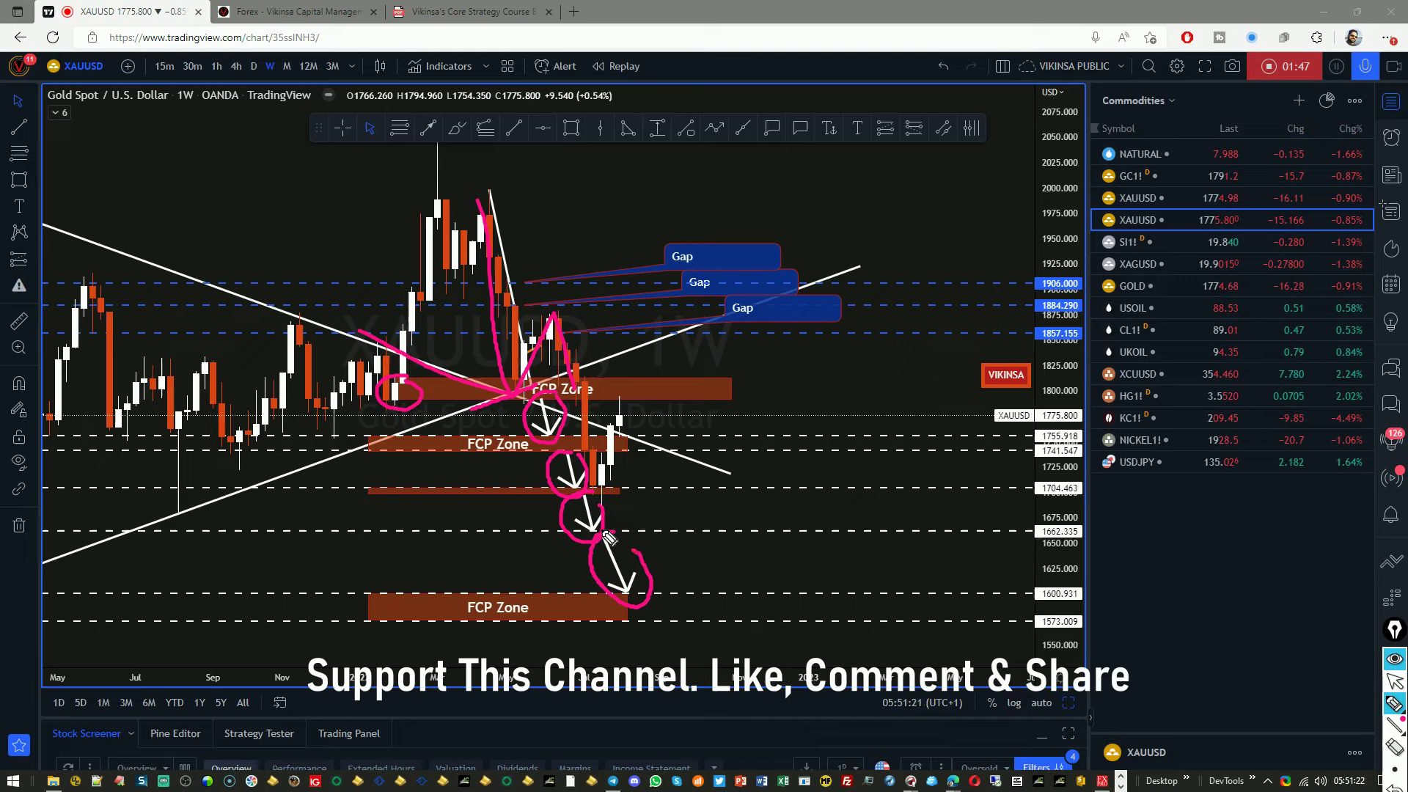
{"action": "left_click", "coordinate": [1393, 705]}
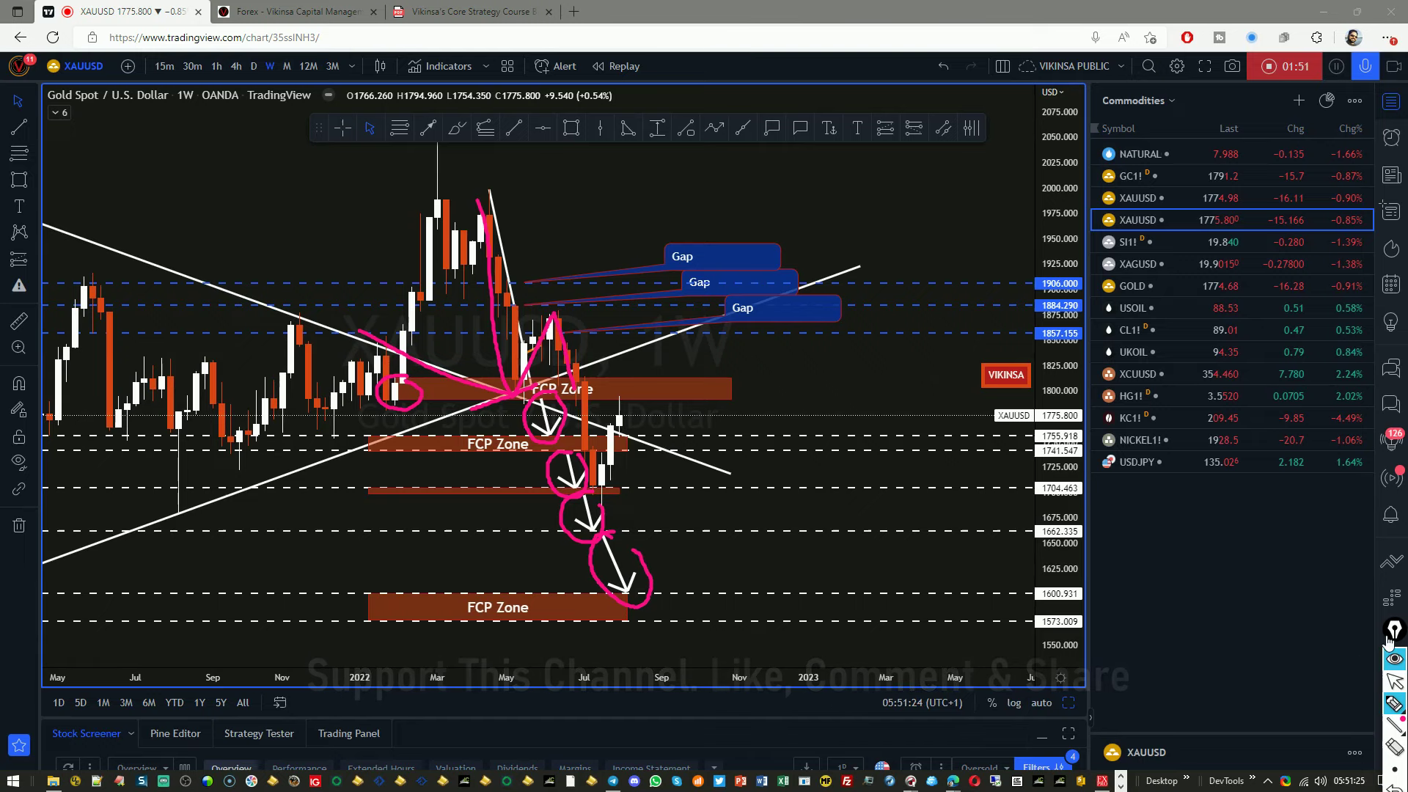
{"action": "left_click", "coordinate": [1342, 572]}
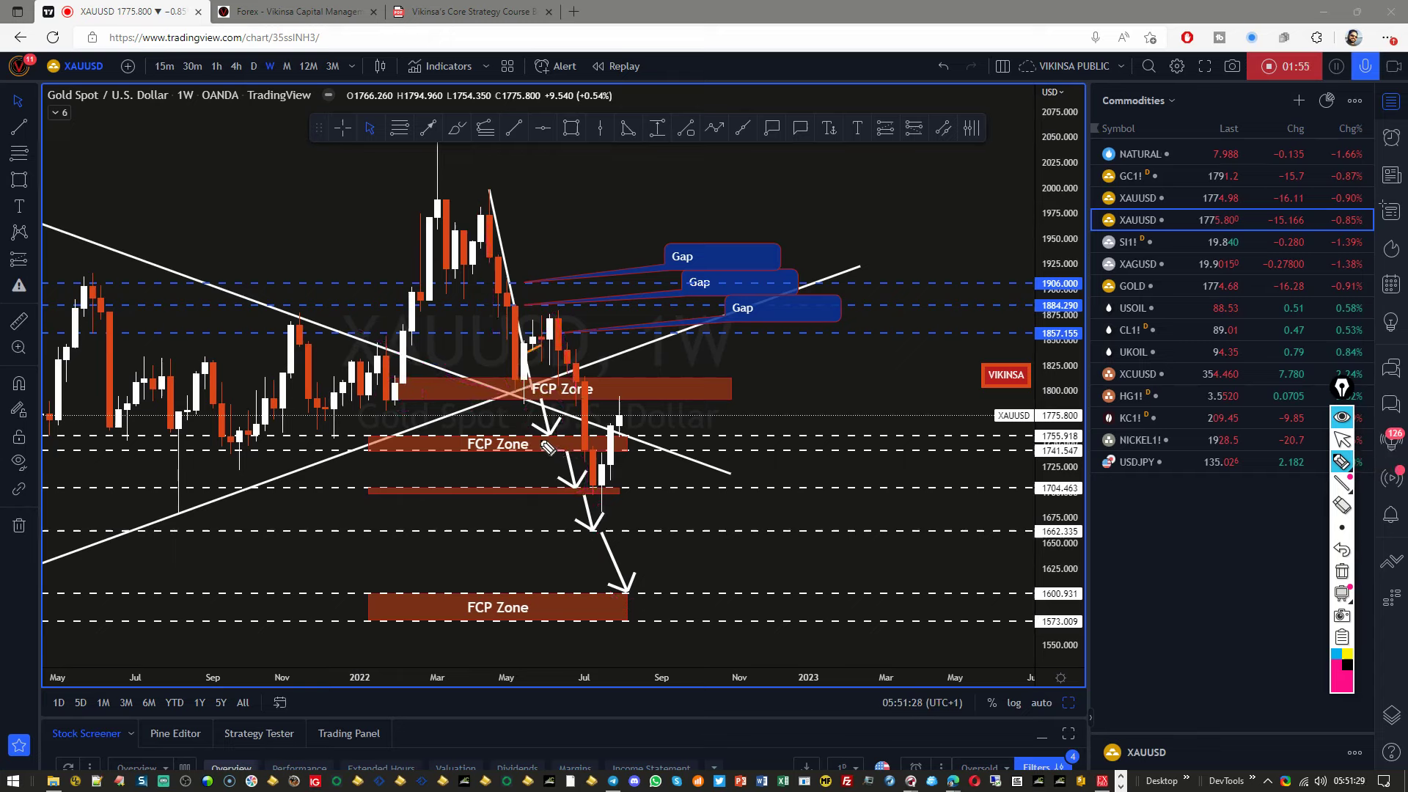
{"action": "left_click_drag", "start_coordinate": [524, 435], "coordinate": [578, 440]}
{"action": "mouse_move", "coordinate": [551, 485]}
{"action": "left_mouse_down"}
{"action": "mouse_move", "coordinate": [618, 491]}
{"action": "mouse_move", "coordinate": [555, 489]}
{"action": "left_mouse_up"}
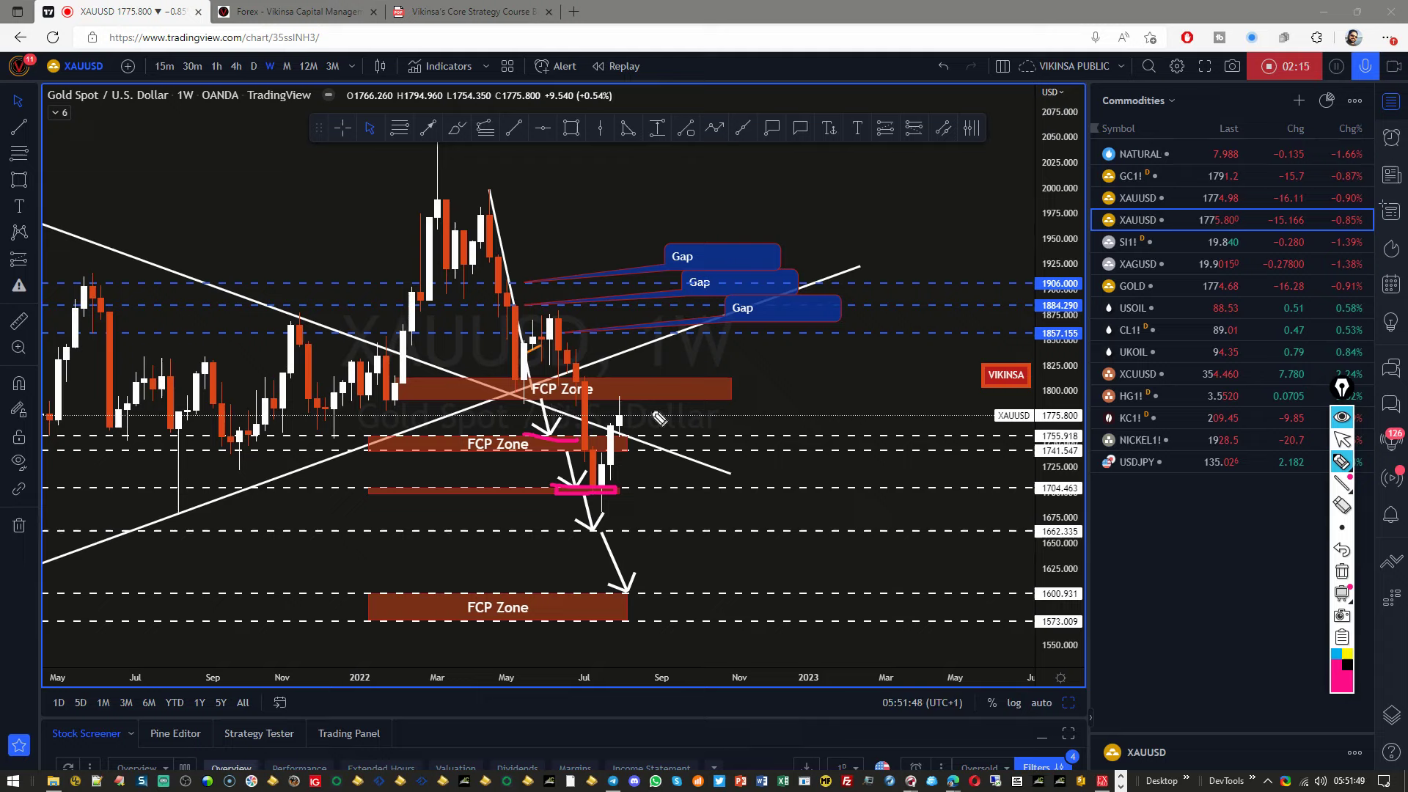
{"action": "mouse_move", "coordinate": [762, 354]}
{"action": "left_mouse_down"}
{"action": "mouse_move", "coordinate": [640, 401]}
{"action": "mouse_move", "coordinate": [685, 399]}
{"action": "left_mouse_up"}
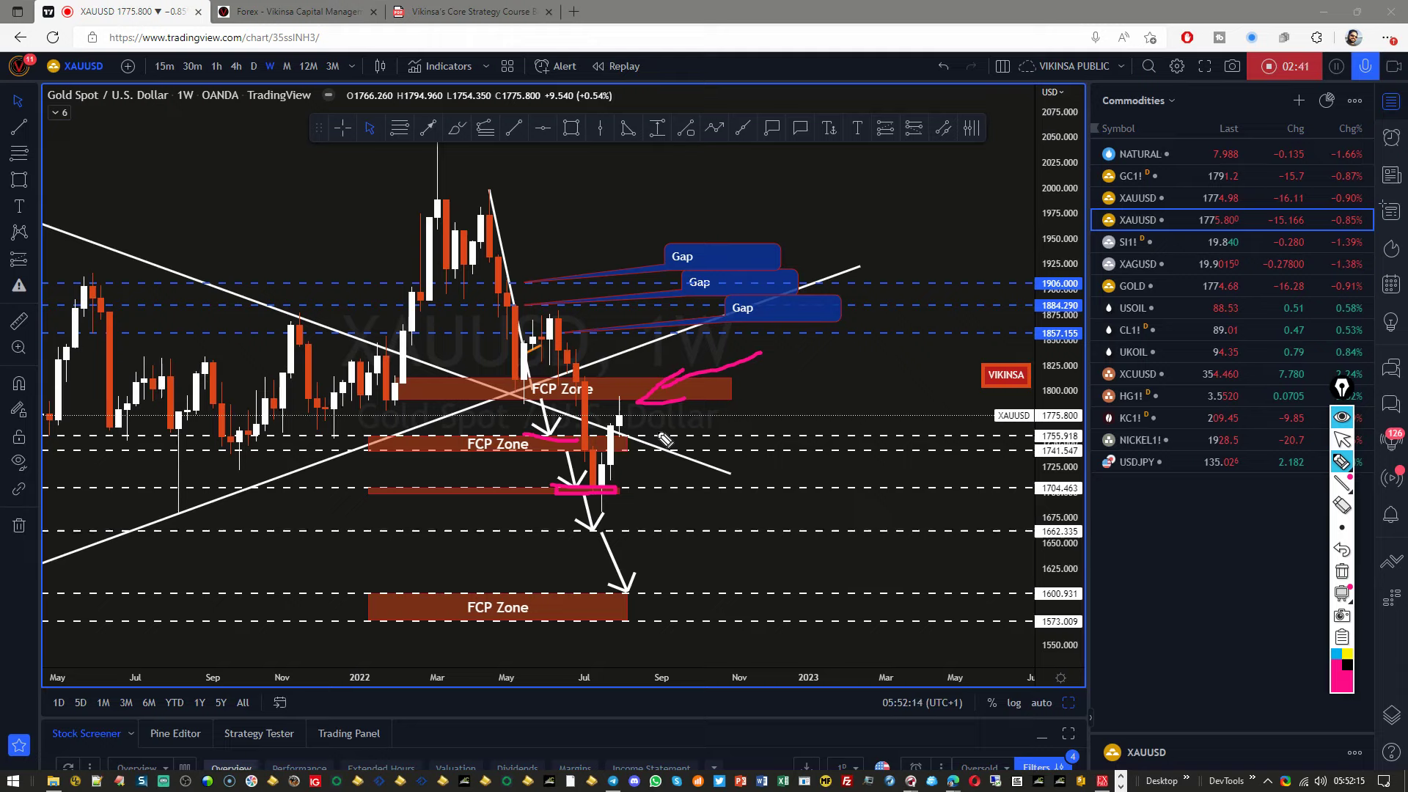
{"action": "left_click", "coordinate": [1342, 571]}
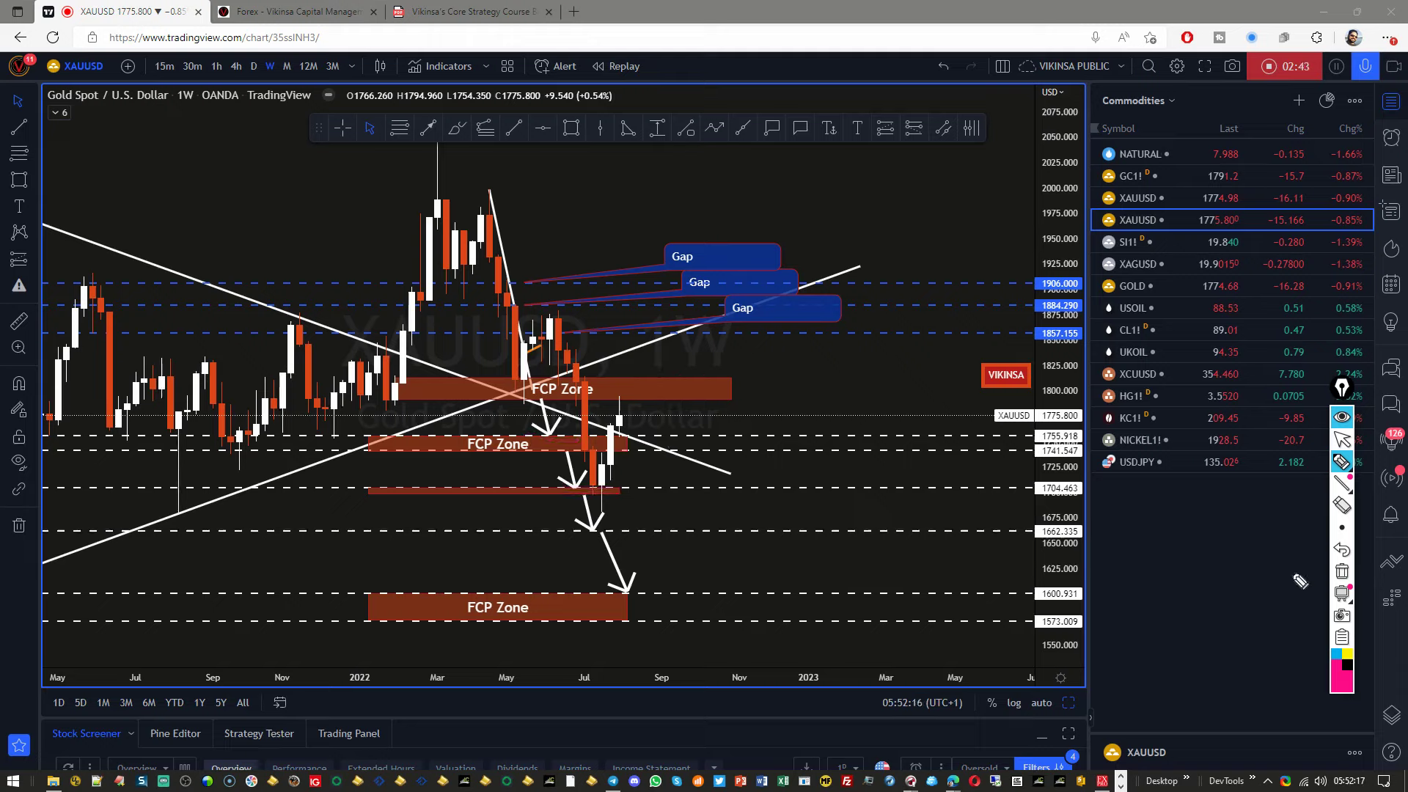
{"action": "left_click", "coordinate": [1342, 438]}
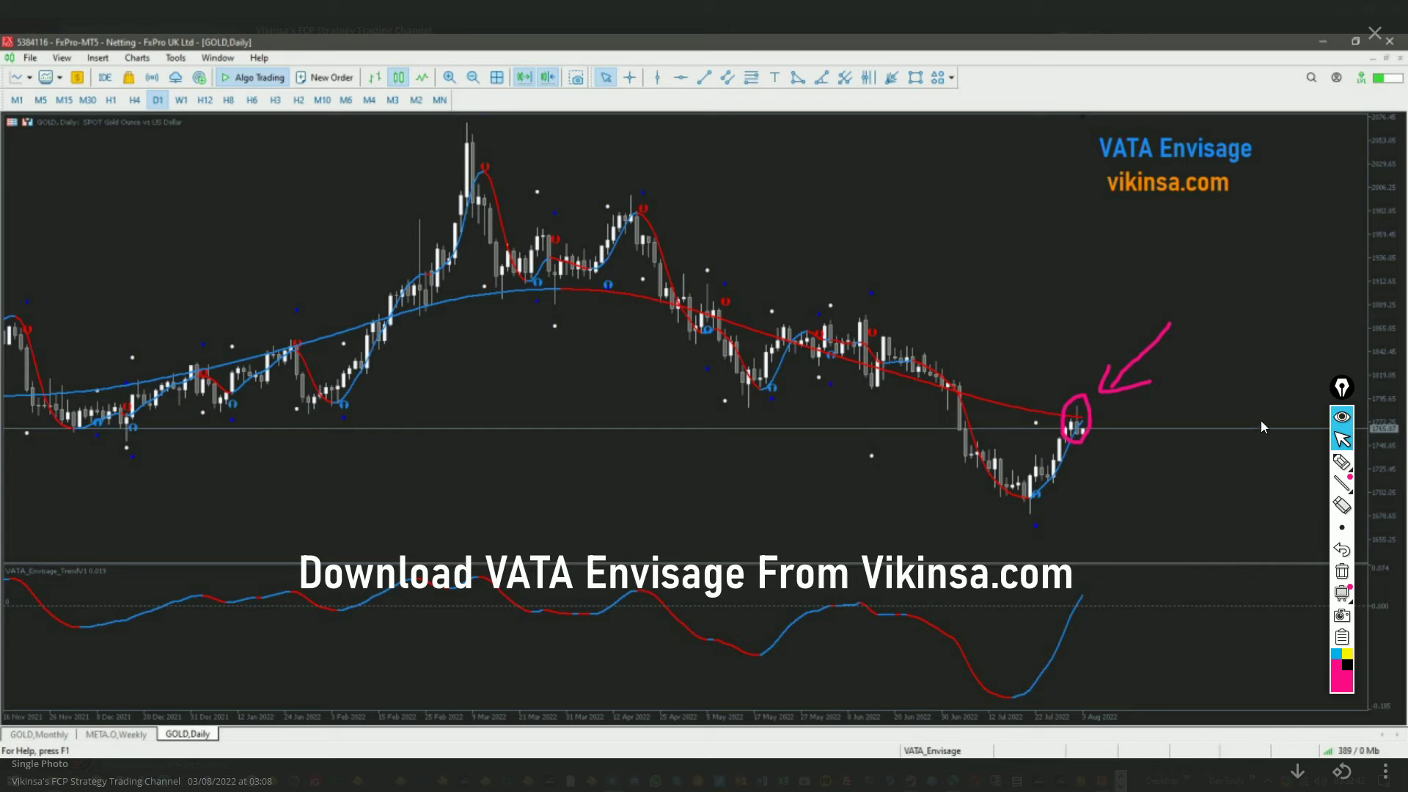
Step: Close the enlarged Telegram gold daily chart and switch back to the TradingView weekly chart
{"action": "key", "text": "Escape"}
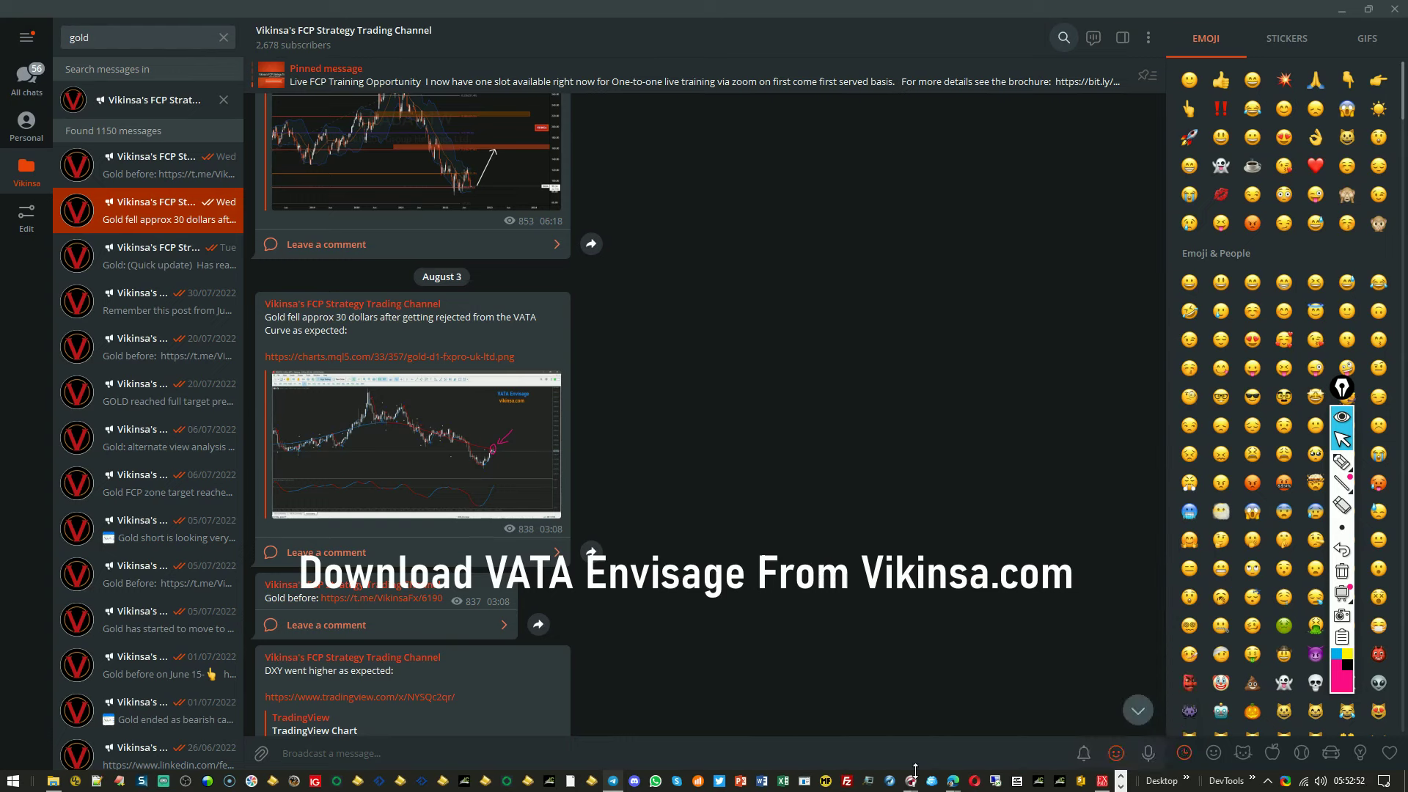
{"action": "mouse_move", "coordinate": [911, 779]}
{"action": "left_click", "coordinate": [796, 715]}
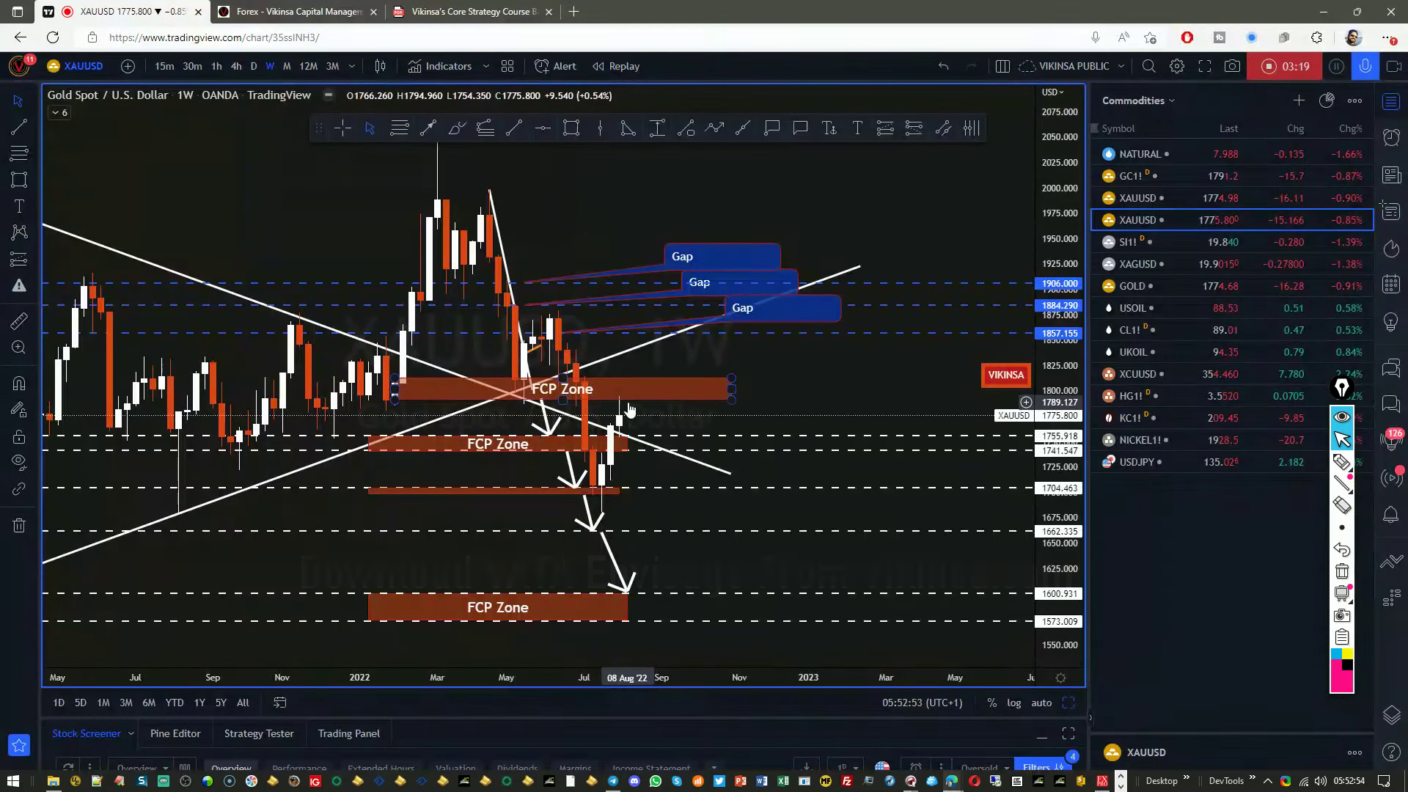
Step: Zoom out to weekly candles from 2019, including the 2020 low, and hide all drawings
{"action": "left_click_drag", "start_coordinate": [687, 562], "coordinate": [693, 541]}
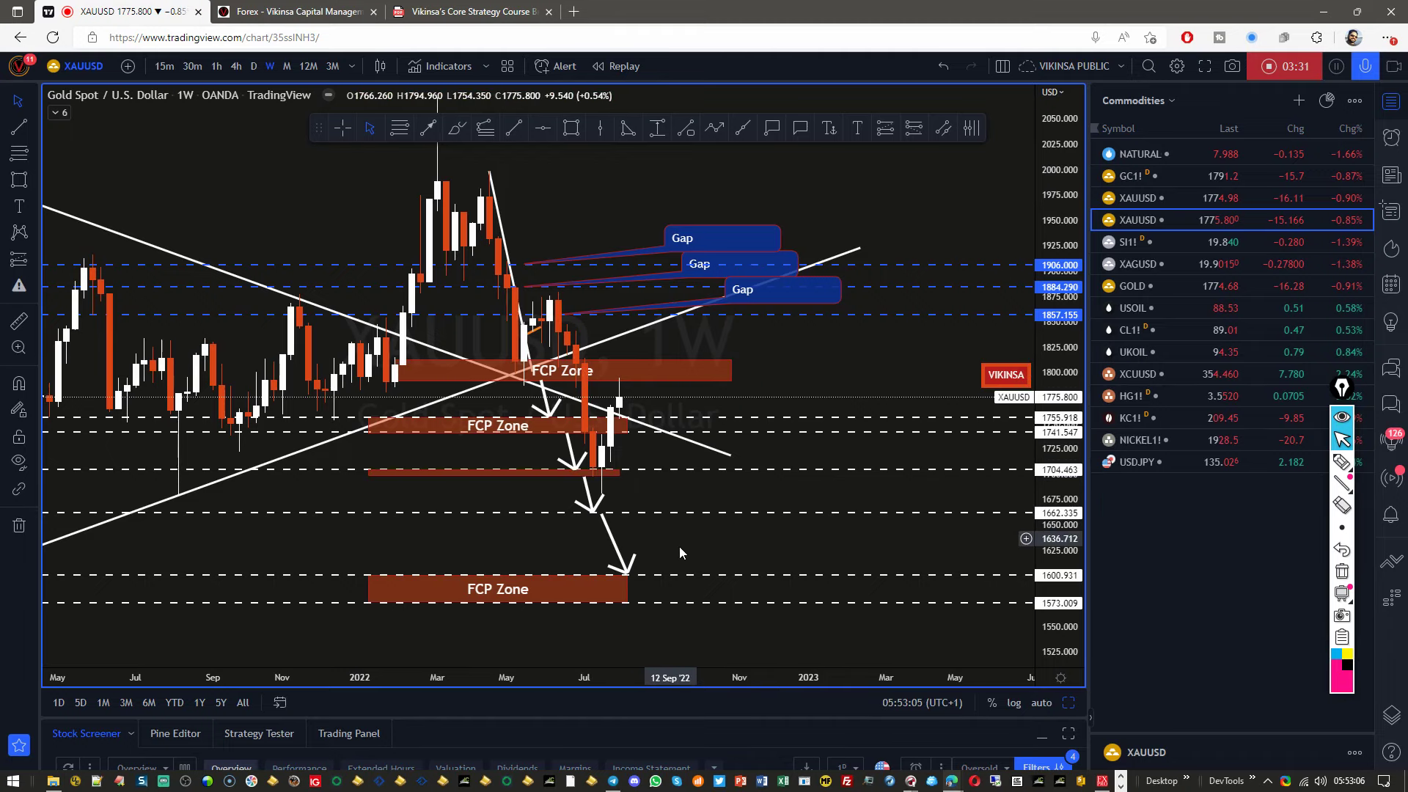
{"action": "scroll", "coordinate": [719, 635], "scroll_direction": "down", "scroll_amount": 5}
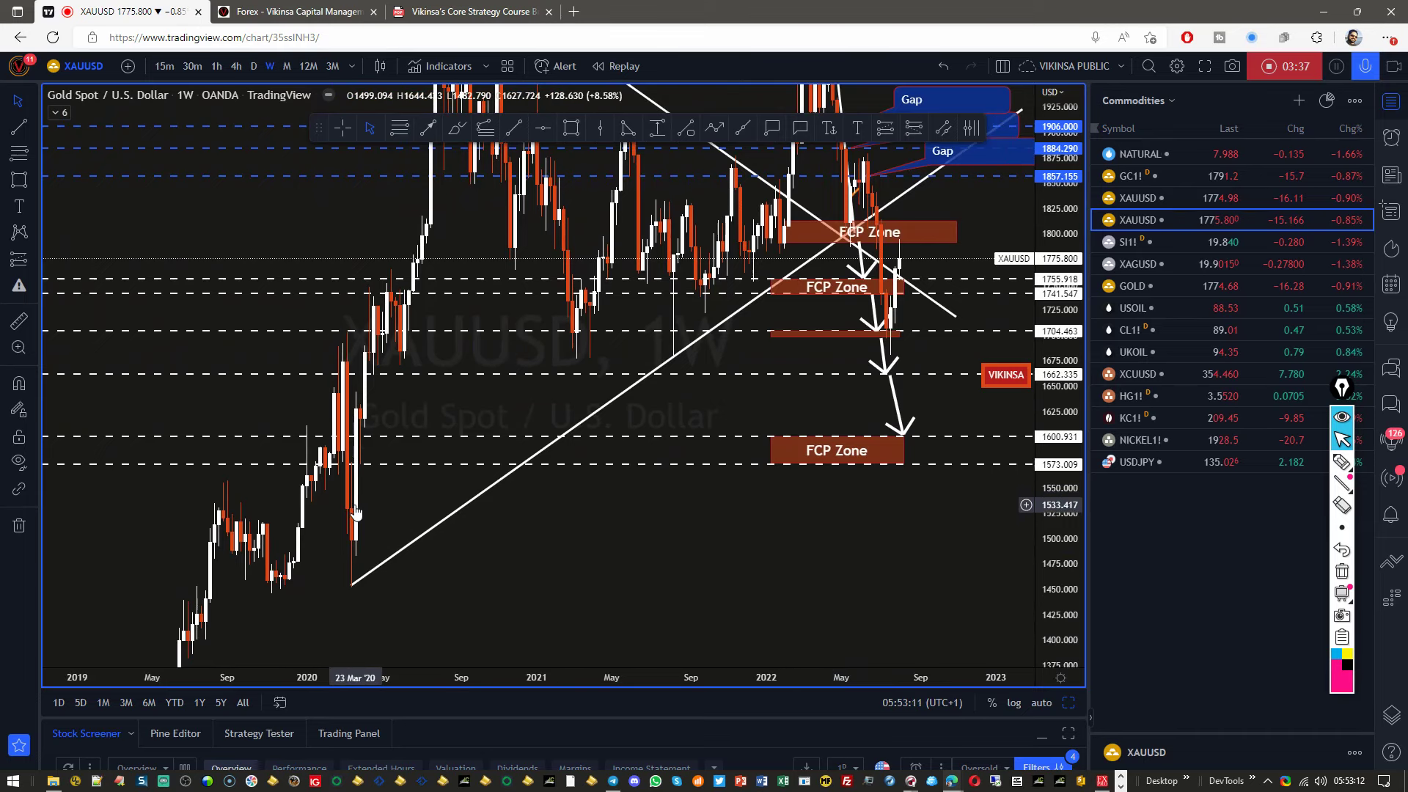
{"action": "left_click_drag", "start_coordinate": [736, 562], "coordinate": [706, 598]}
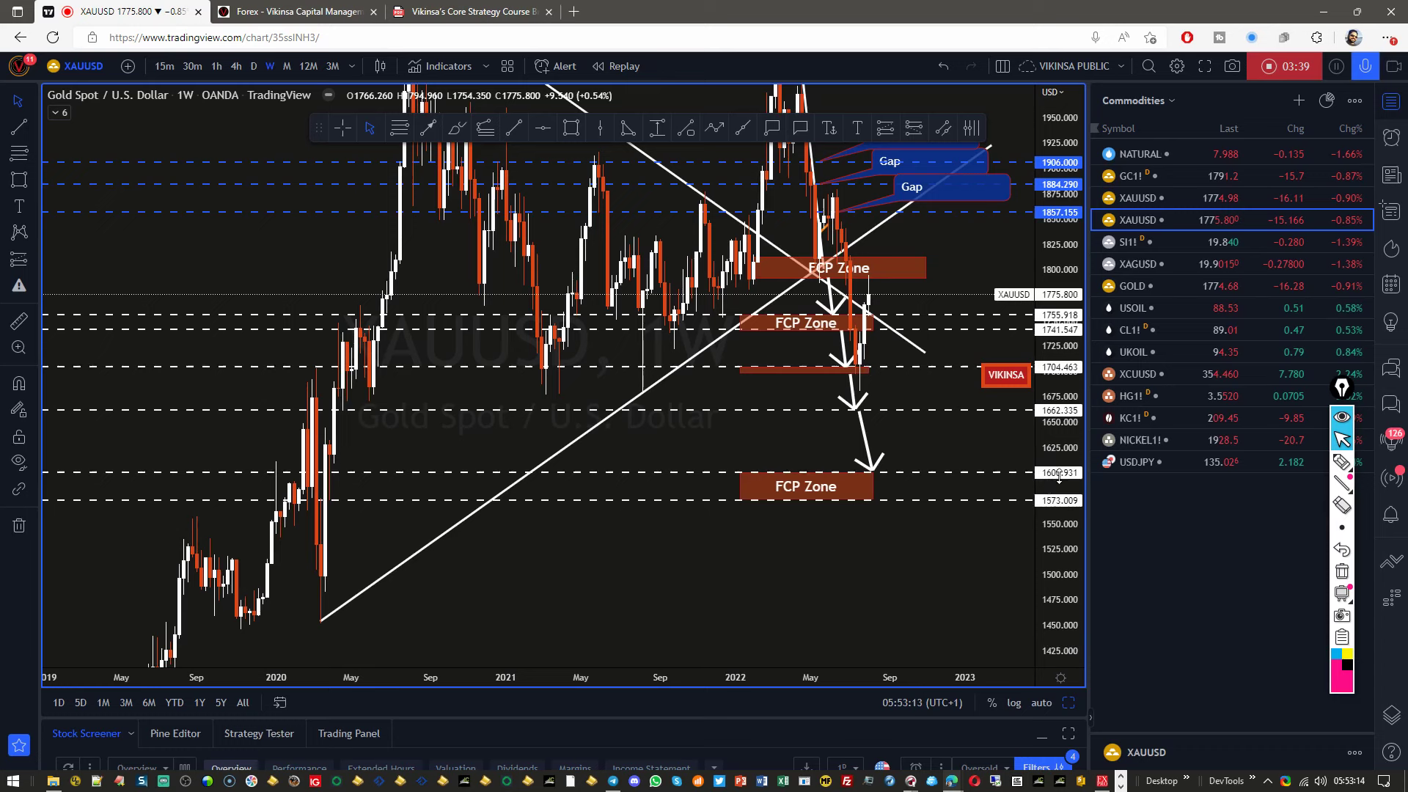
{"action": "left_click_drag", "start_coordinate": [1058, 475], "coordinate": [1059, 546]}
{"action": "left_click_drag", "start_coordinate": [701, 550], "coordinate": [613, 615]}
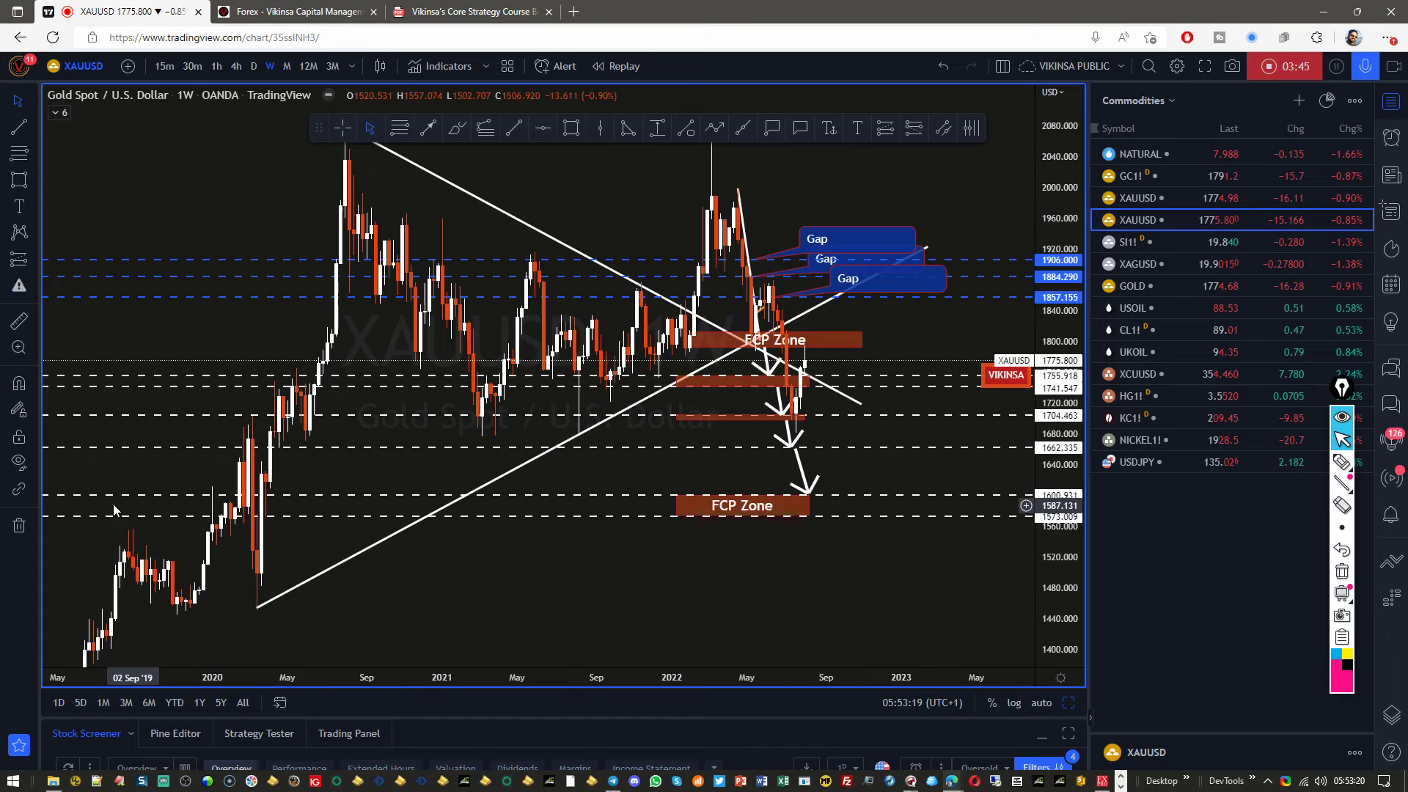
{"action": "left_click", "coordinate": [19, 462]}
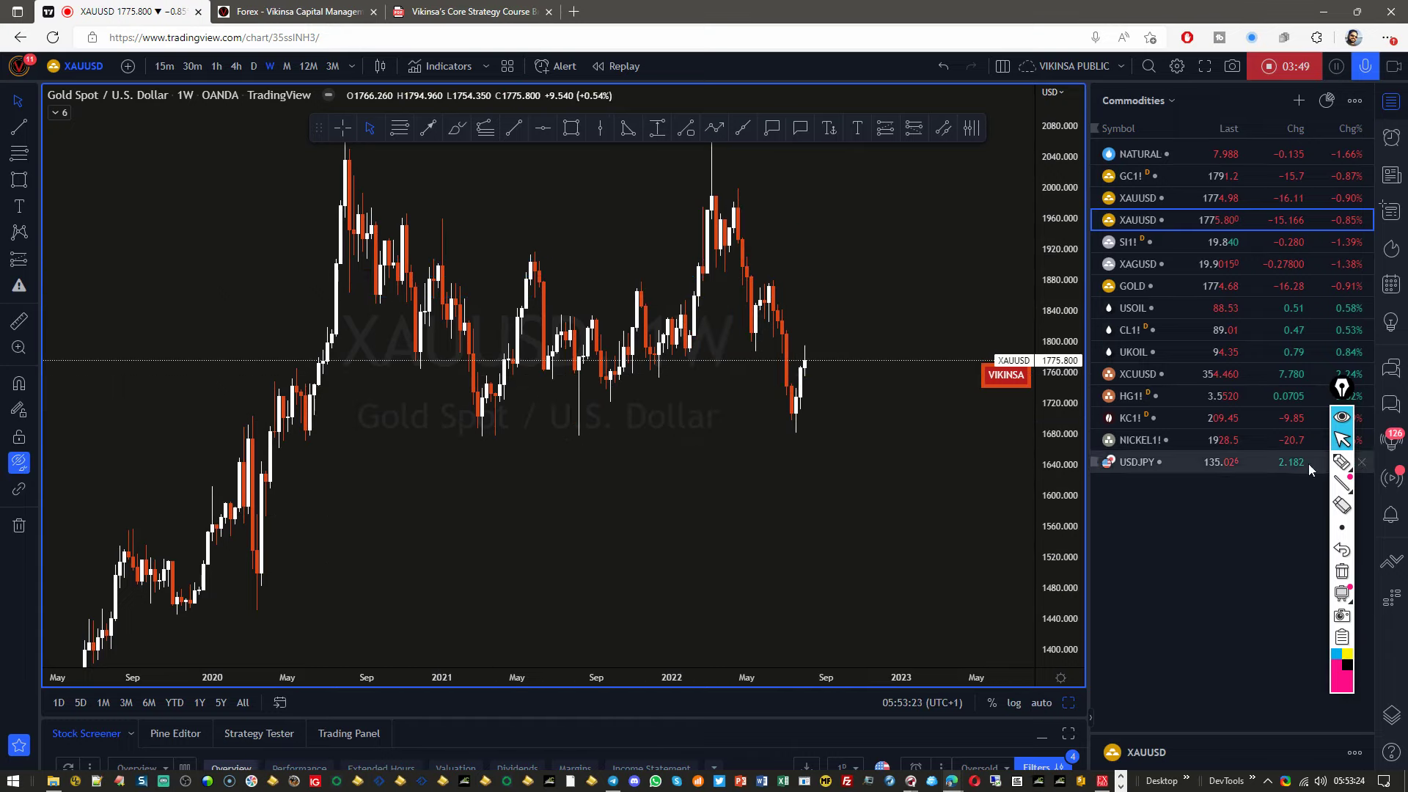
{"action": "left_click", "coordinate": [1342, 462]}
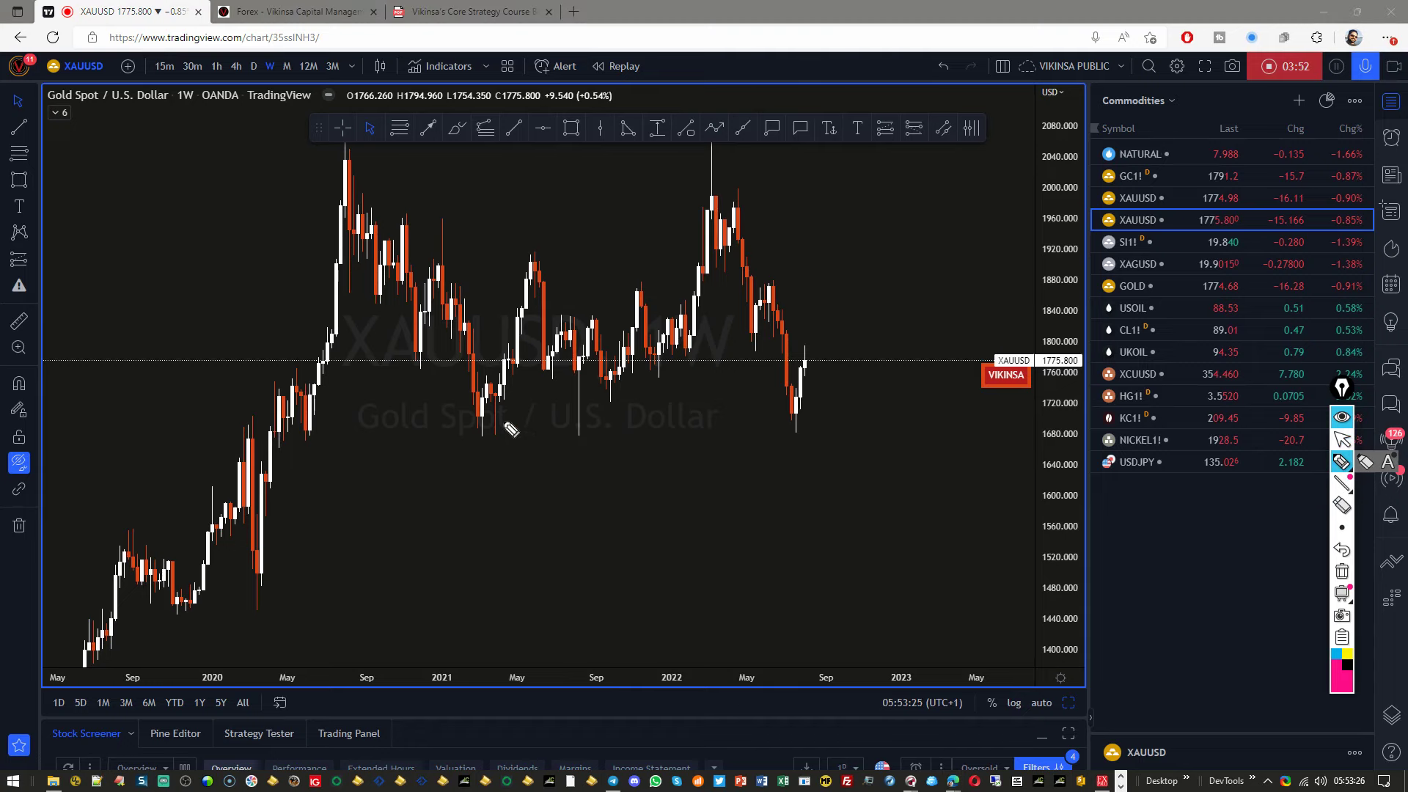
{"action": "mouse_move", "coordinate": [511, 430]}
{"action": "left_mouse_down"}
{"action": "mouse_move", "coordinate": [304, 440]}
{"action": "mouse_move", "coordinate": [352, 465]}
{"action": "mouse_move", "coordinate": [556, 466]}
{"action": "mouse_move", "coordinate": [824, 437]}
{"action": "mouse_move", "coordinate": [711, 415]}
{"action": "mouse_move", "coordinate": [493, 419]}
{"action": "left_mouse_up"}
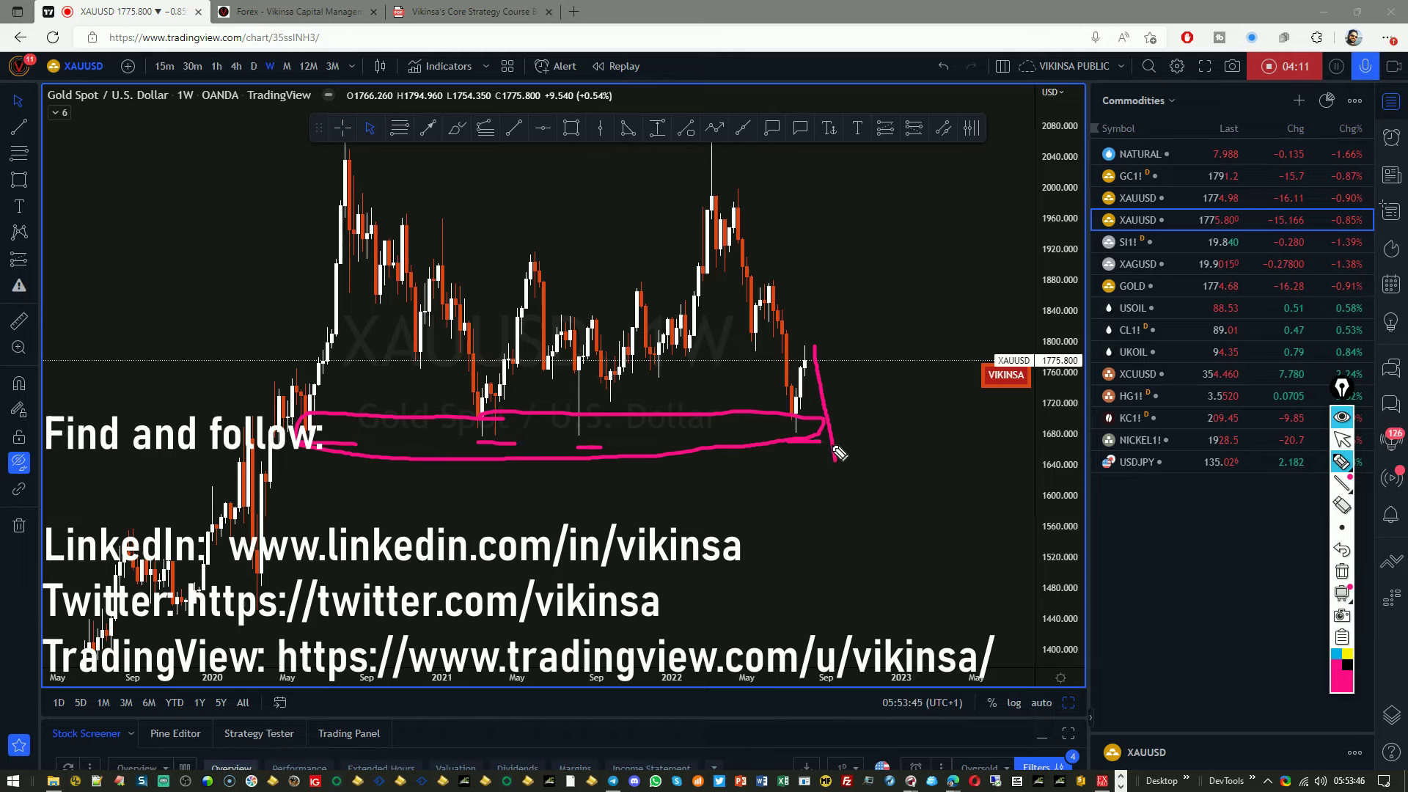
{"action": "left_click", "coordinate": [1340, 576]}
{"action": "mouse_move", "coordinate": [264, 580]}
{"action": "left_mouse_down"}
{"action": "mouse_move", "coordinate": [360, 203]}
{"action": "mouse_move", "coordinate": [517, 425]}
{"action": "mouse_move", "coordinate": [678, 146]}
{"action": "mouse_move", "coordinate": [829, 527]}
{"action": "left_mouse_up"}
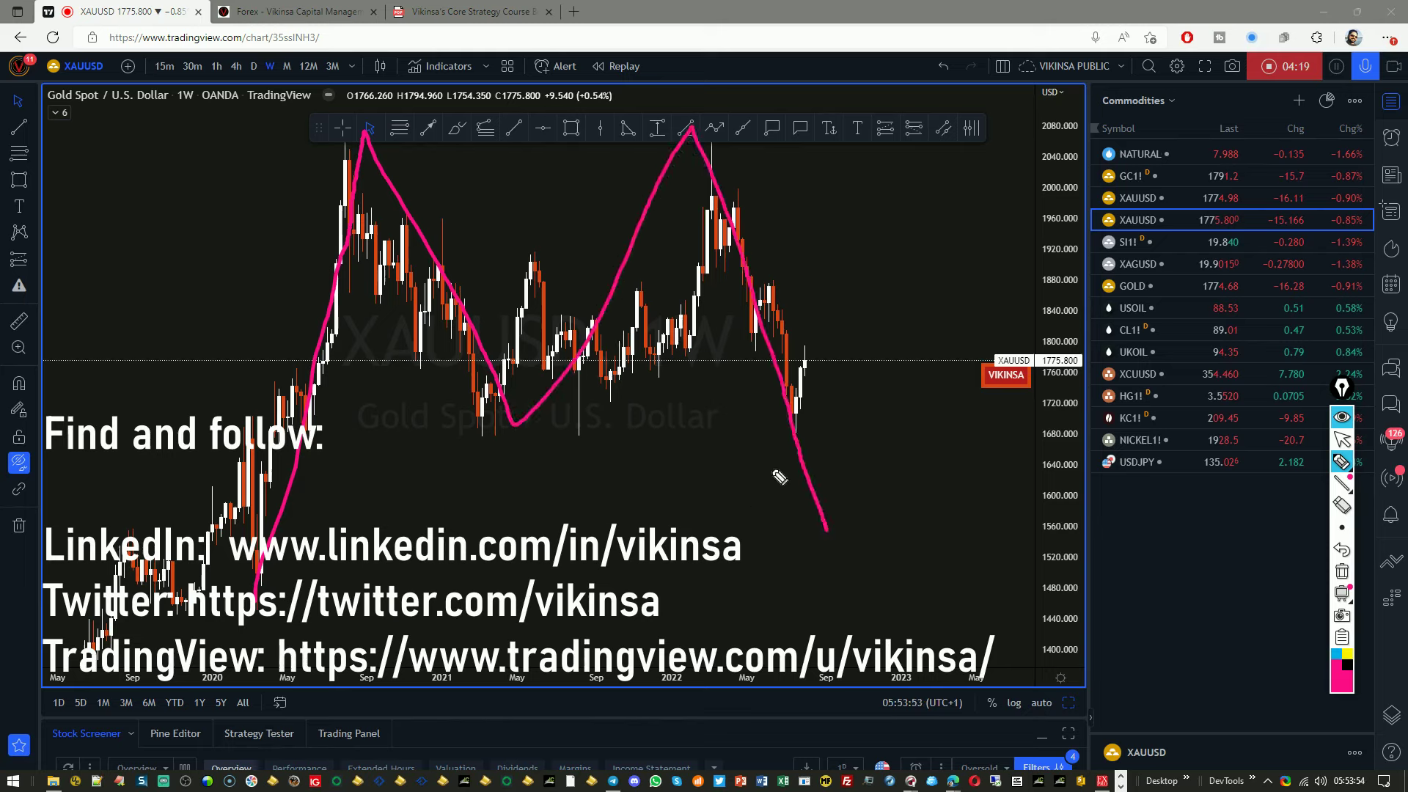
{"action": "left_click", "coordinate": [1342, 572]}
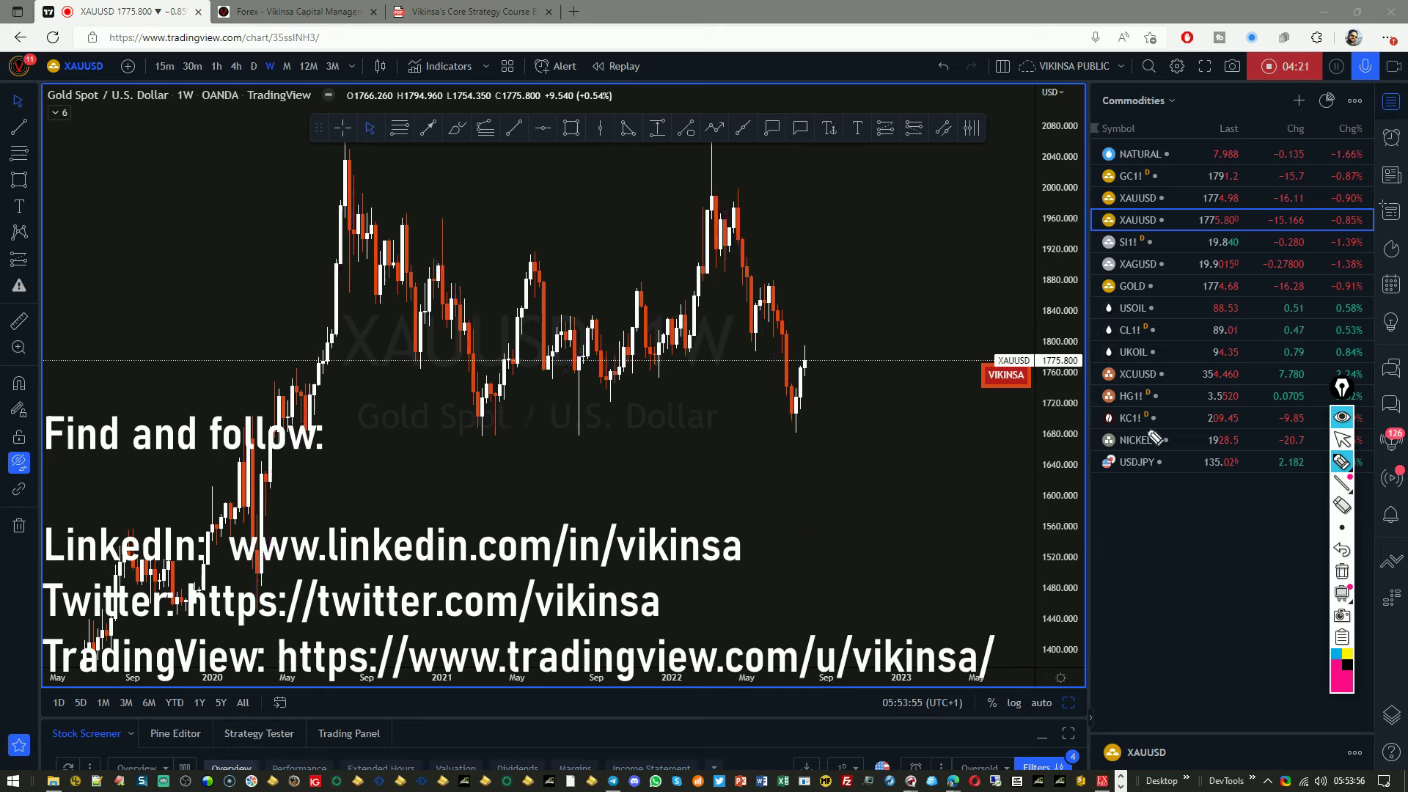
{"action": "left_click", "coordinate": [1342, 439]}
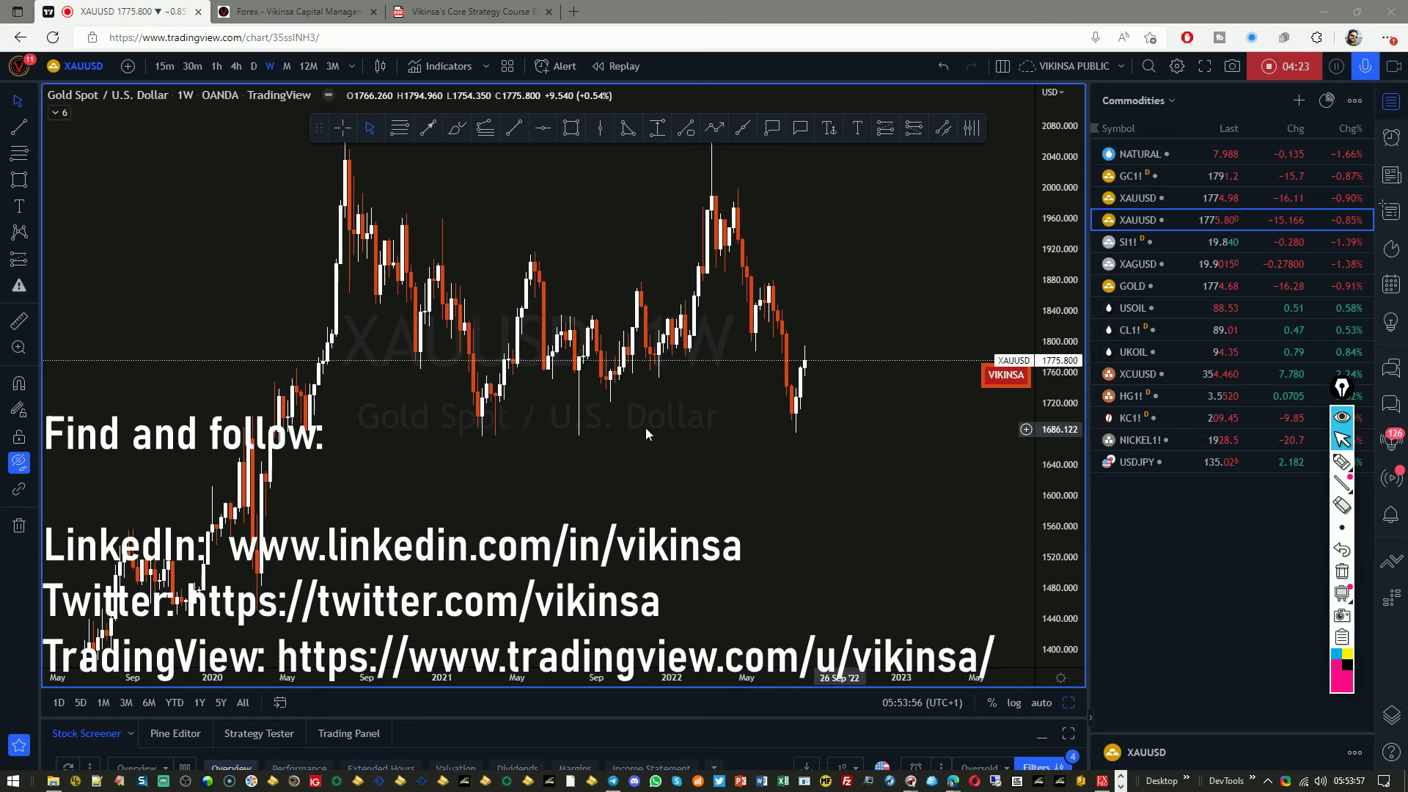
Step: Unhide the drawings, briefly select the lower FCP Zone rectangle, then recenter the chart
{"action": "left_click", "coordinate": [19, 462]}
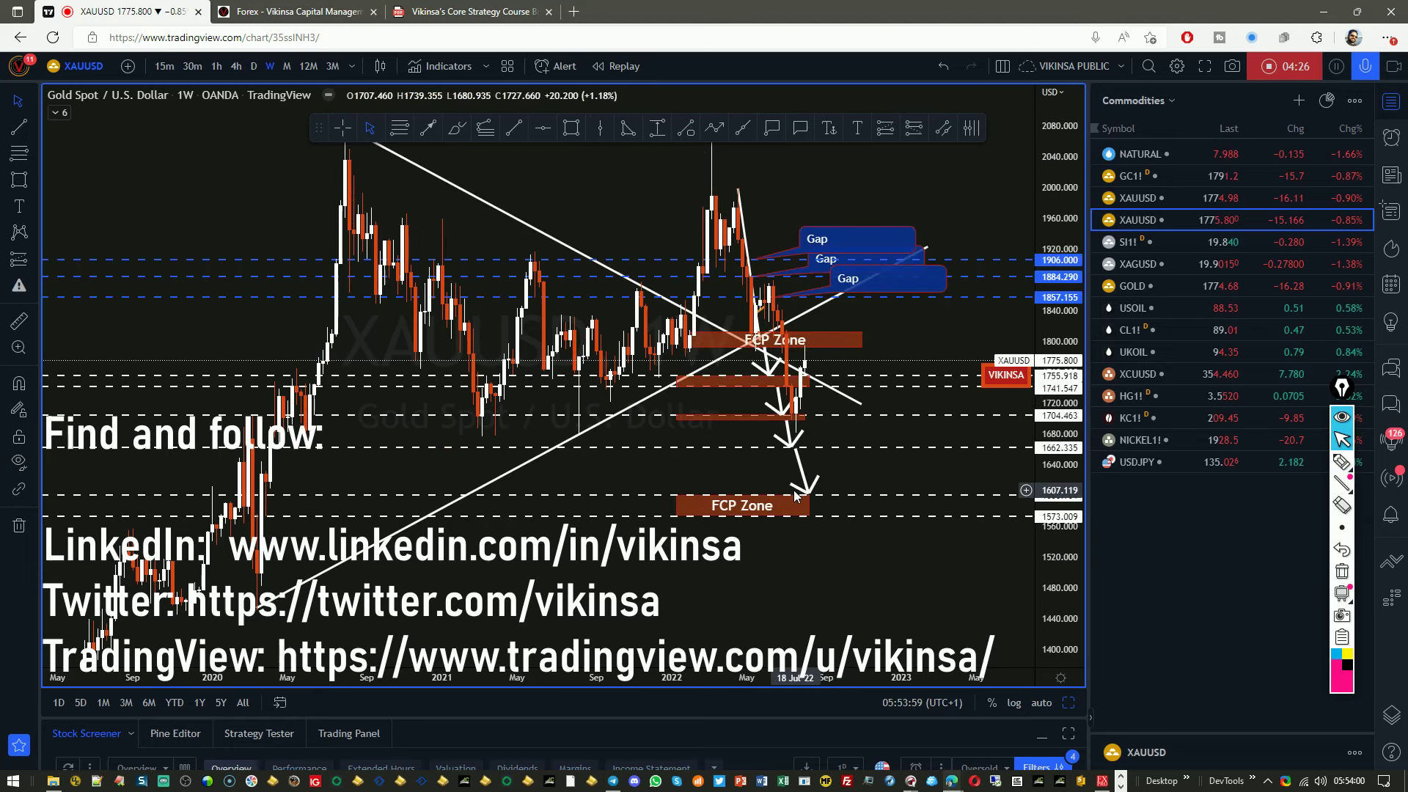
{"action": "left_click", "coordinate": [810, 516]}
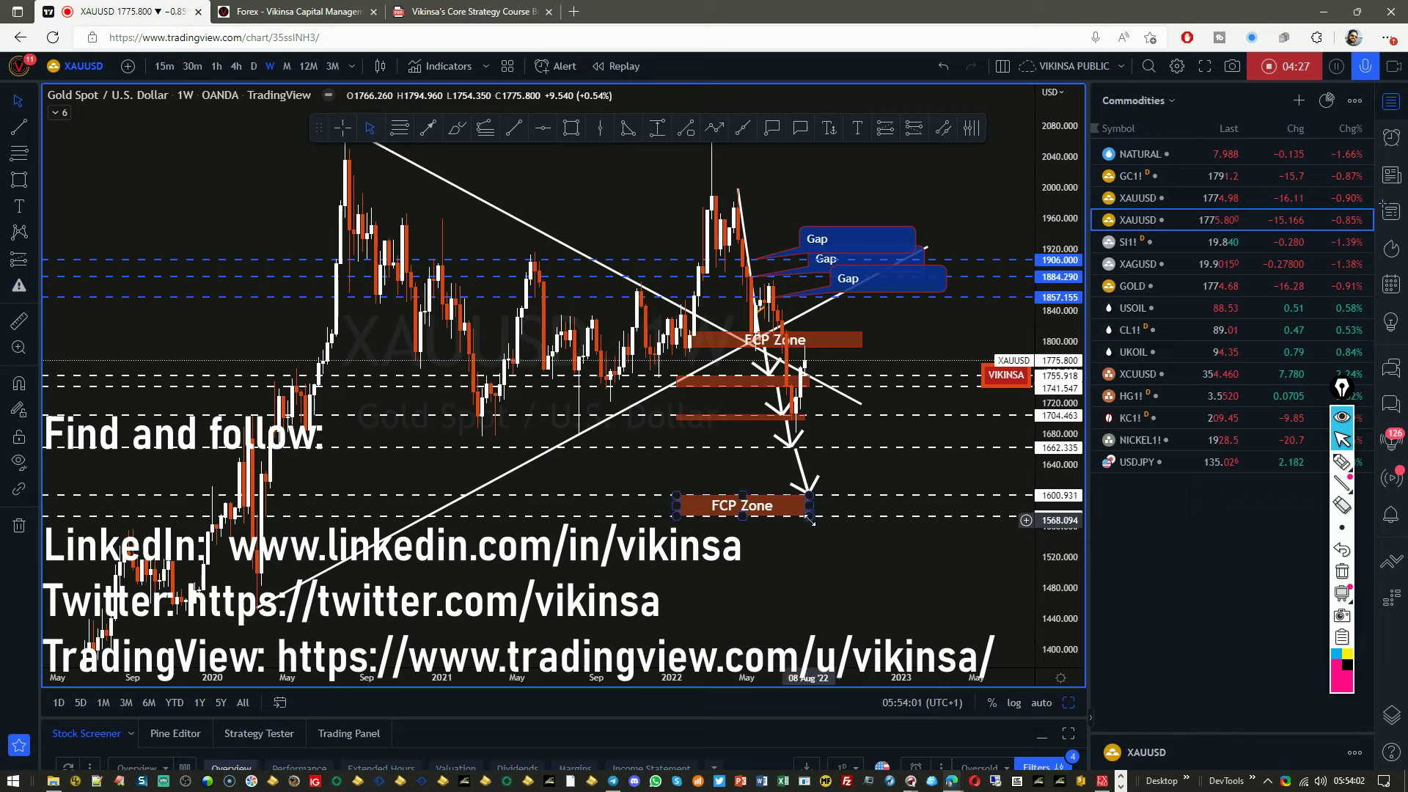
{"action": "left_click", "coordinate": [385, 541]}
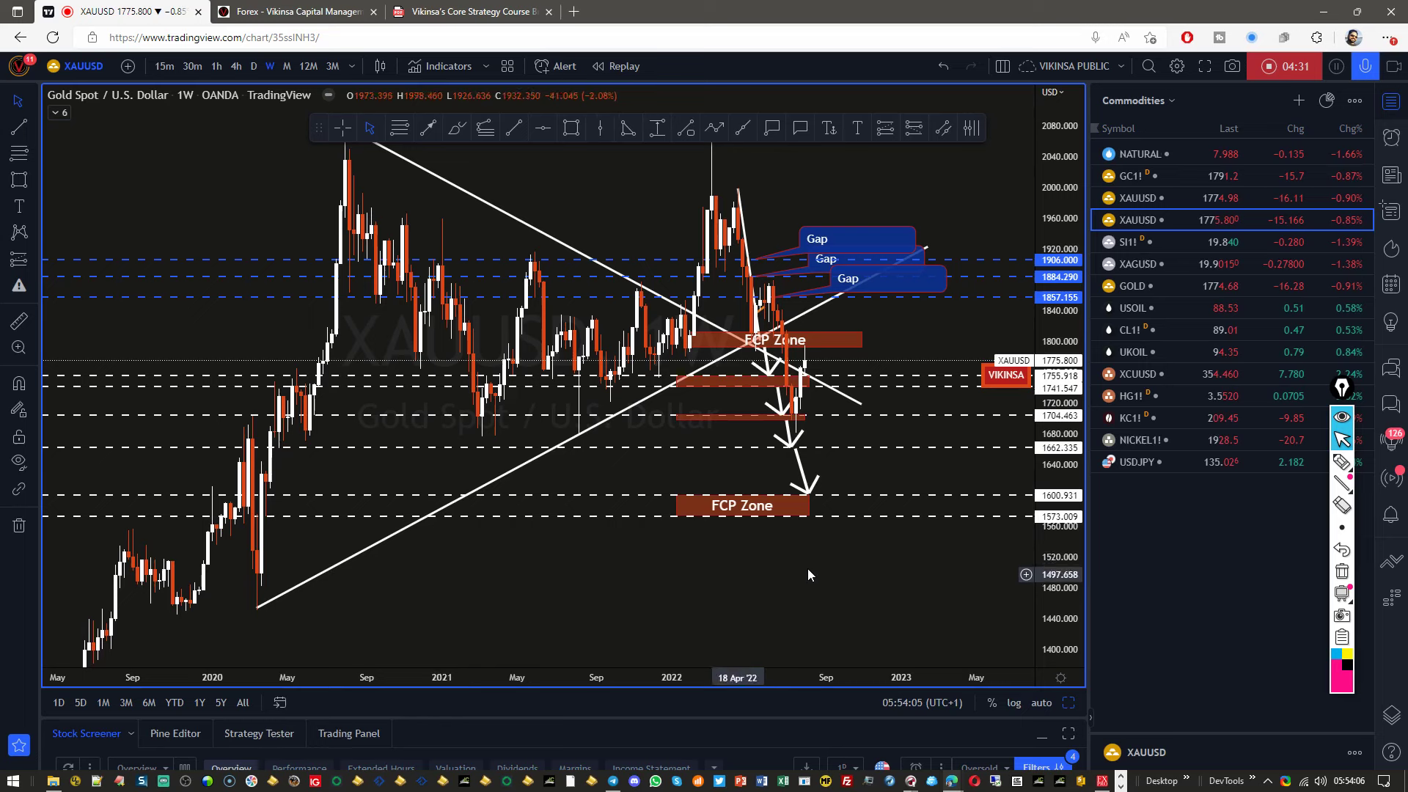
{"action": "left_click_drag", "start_coordinate": [768, 553], "coordinate": [746, 580]}
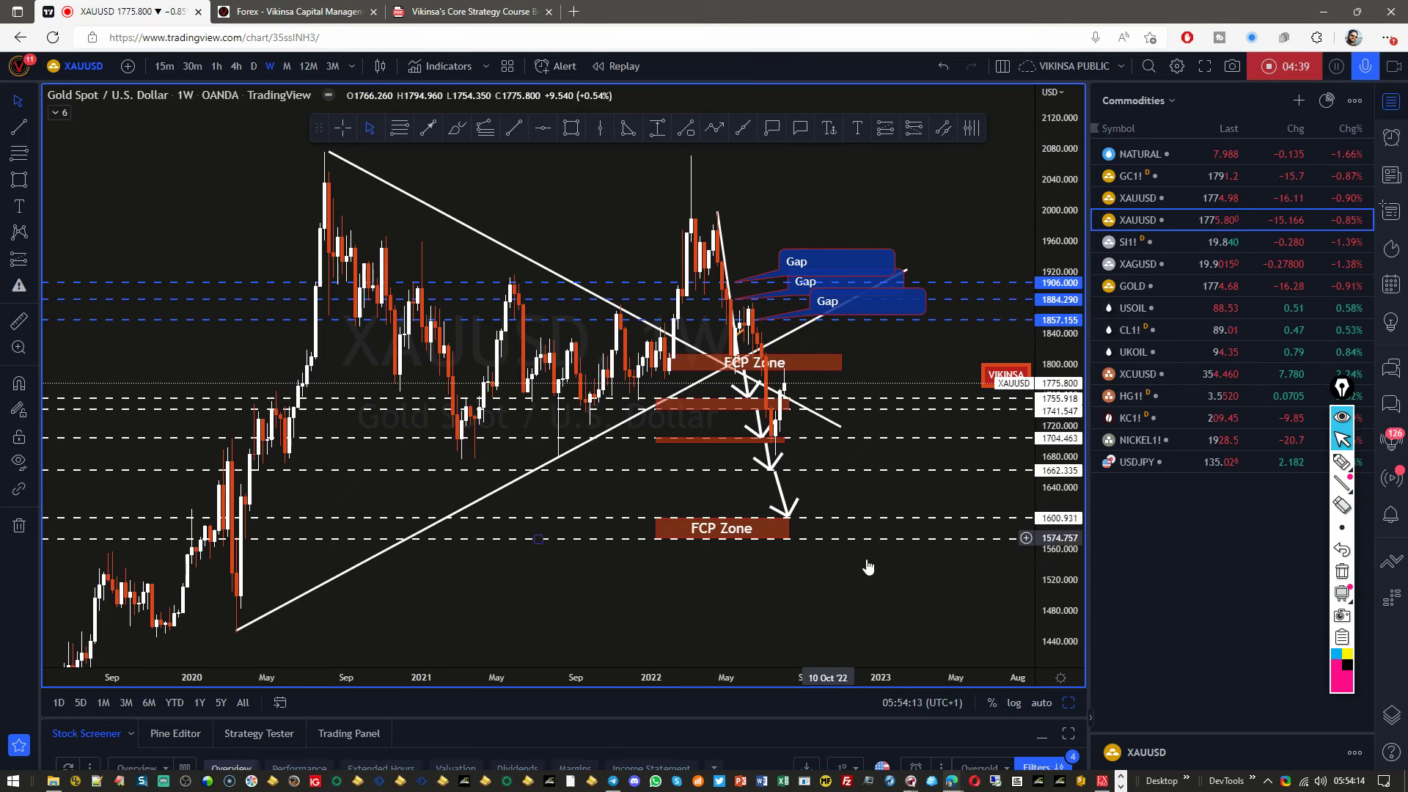
Step: Switch to the three-chart layout and inspect the callout about 1749 breaking
{"action": "left_click", "coordinate": [1070, 704]}
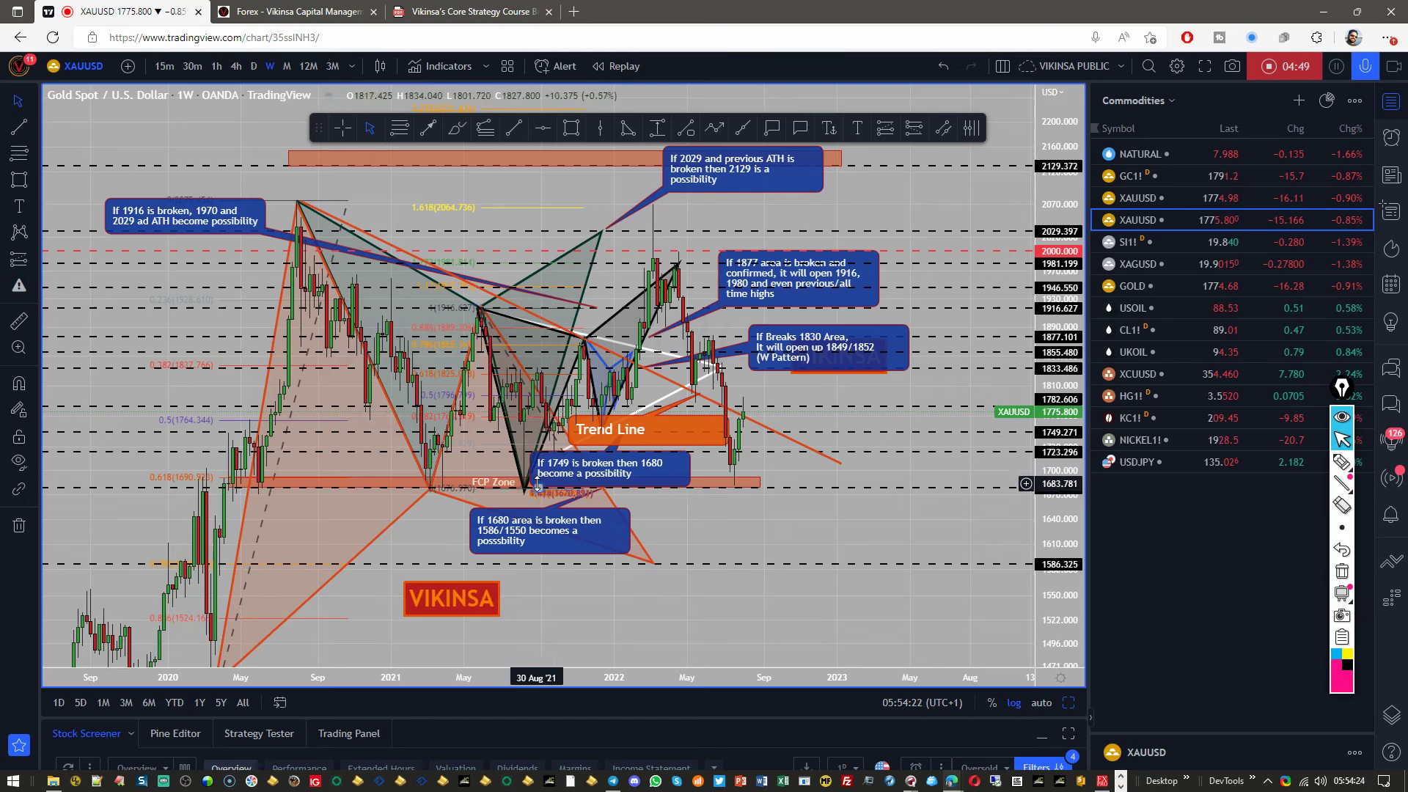
{"action": "left_click", "coordinate": [579, 460]}
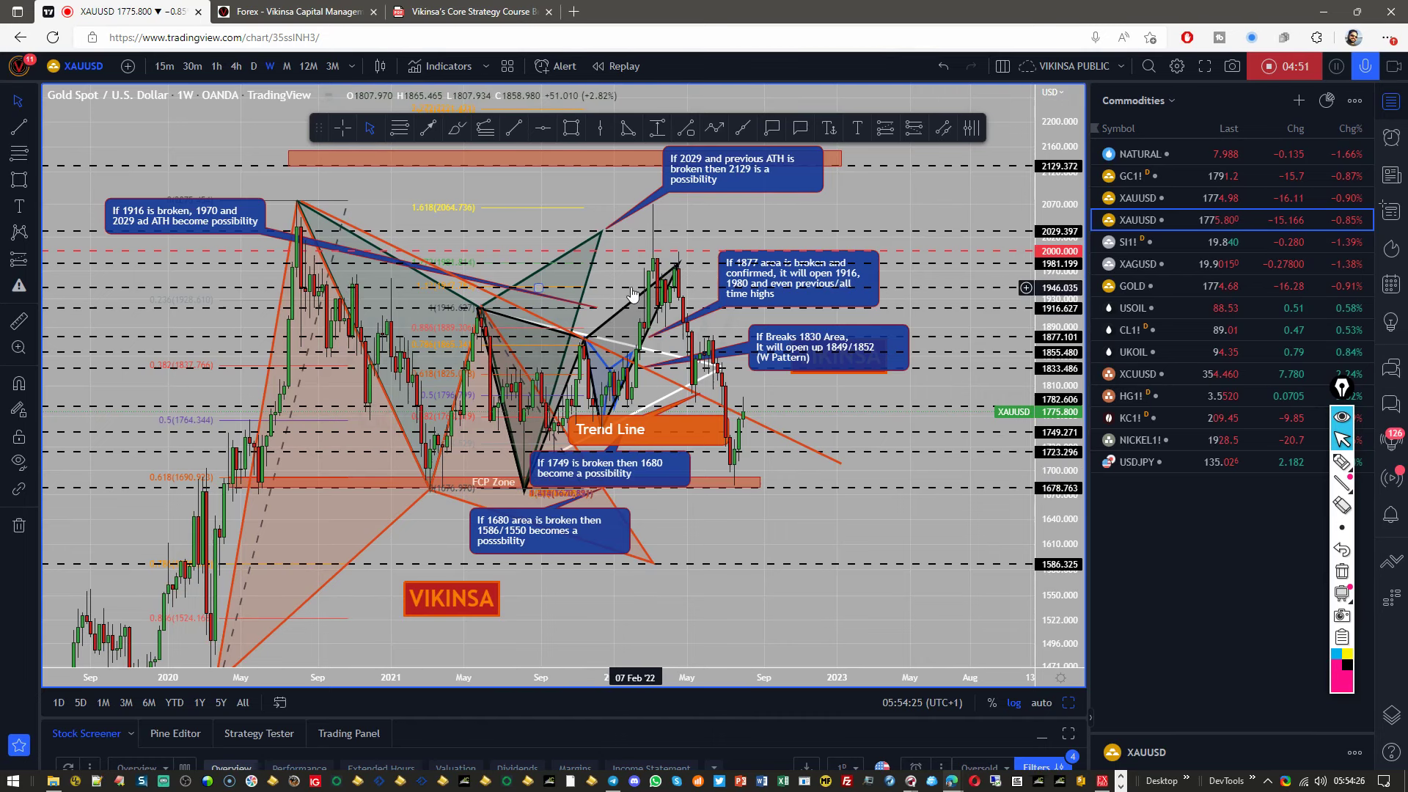
{"action": "left_click", "coordinate": [748, 603]}
{"action": "left_click_drag", "start_coordinate": [746, 597], "coordinate": [775, 573]}
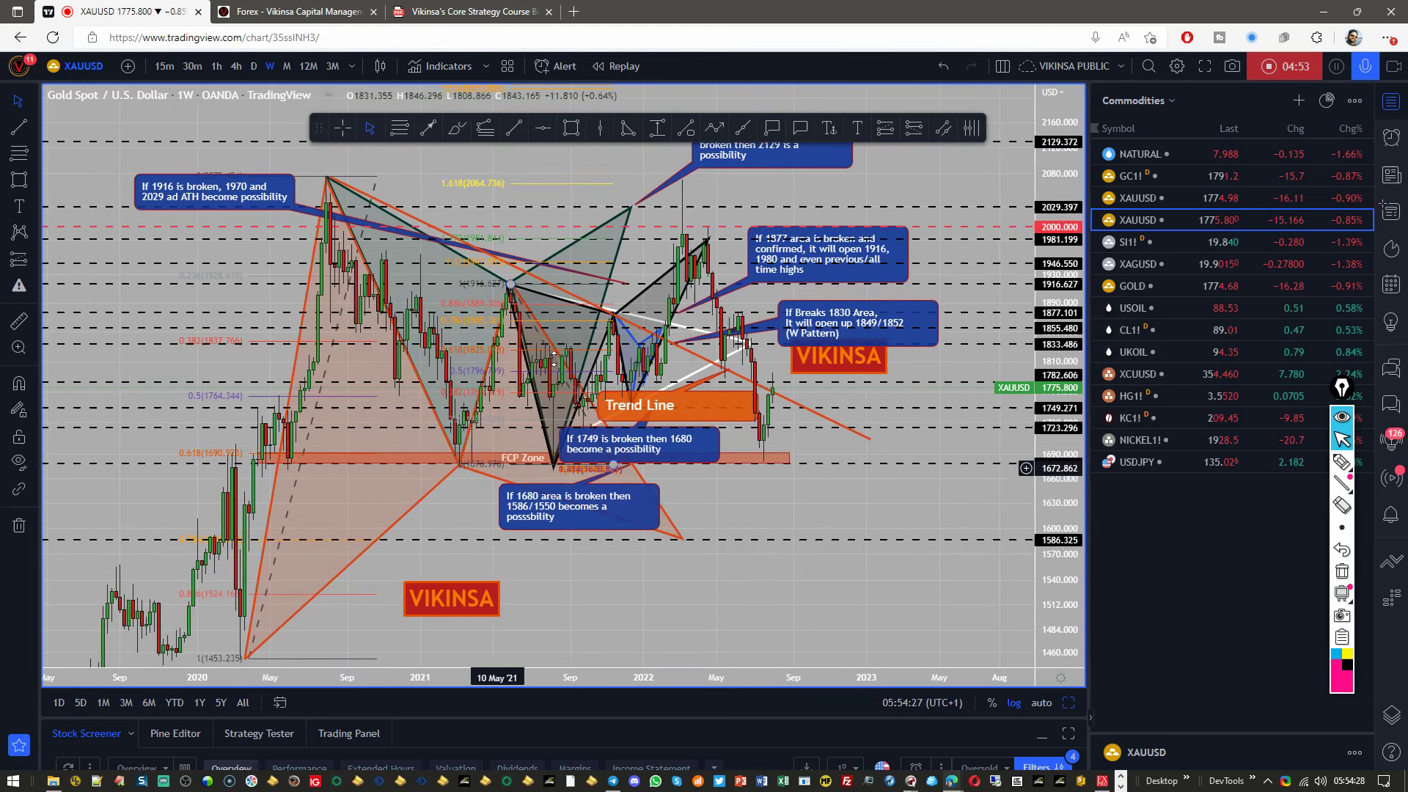
Step: Highlight past swings and the 1586 target in pink, clear the marks, and reposition the chart
{"action": "left_click", "coordinate": [1342, 461]}
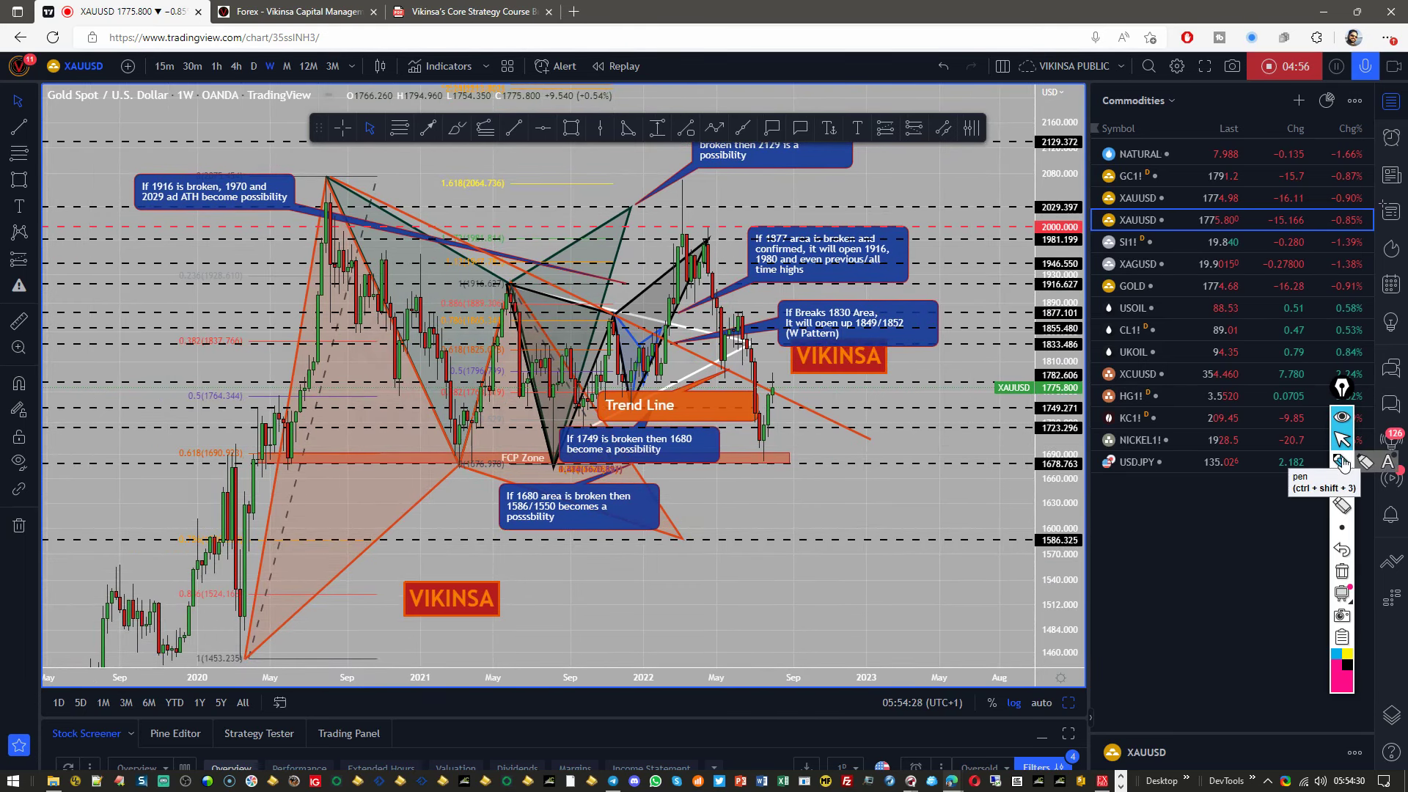
{"action": "mouse_move", "coordinate": [227, 657]}
{"action": "left_mouse_down"}
{"action": "mouse_move", "coordinate": [351, 206]}
{"action": "mouse_move", "coordinate": [466, 486]}
{"action": "mouse_move", "coordinate": [698, 199]}
{"action": "mouse_move", "coordinate": [795, 583]}
{"action": "left_mouse_up"}
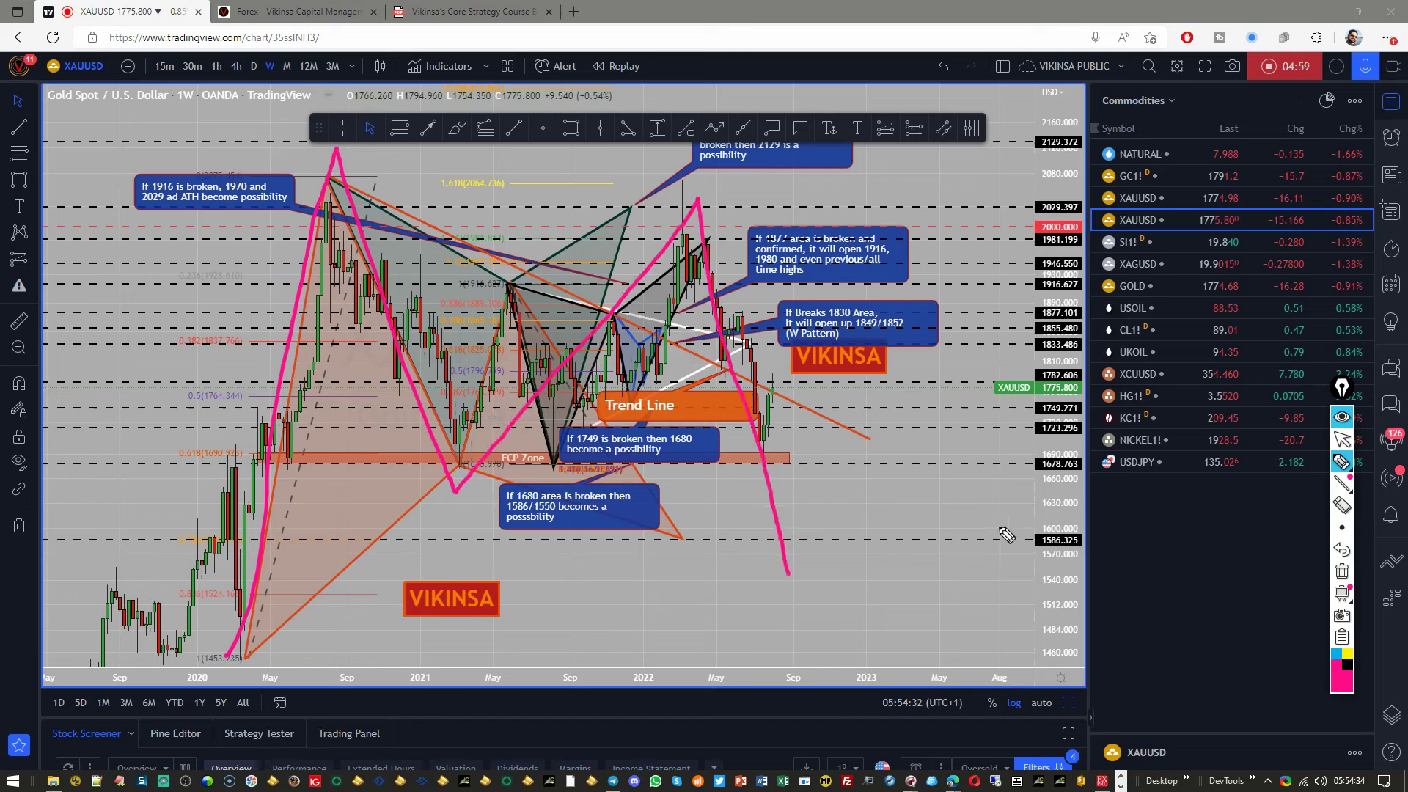
{"action": "mouse_move", "coordinate": [1003, 527]}
{"action": "left_mouse_down"}
{"action": "mouse_move", "coordinate": [800, 529]}
{"action": "mouse_move", "coordinate": [645, 559]}
{"action": "mouse_move", "coordinate": [1020, 552]}
{"action": "left_mouse_up"}
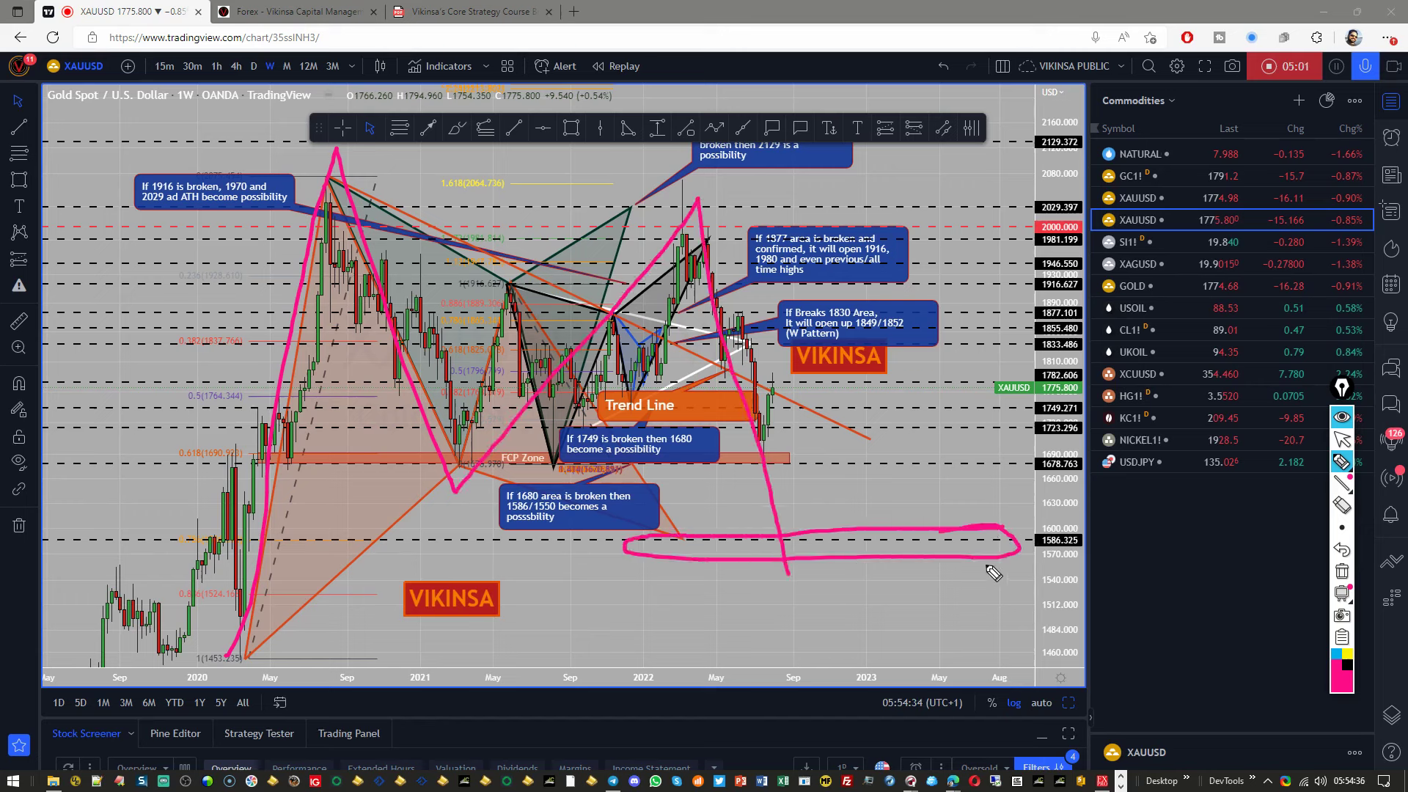
{"action": "left_click", "coordinate": [1342, 571]}
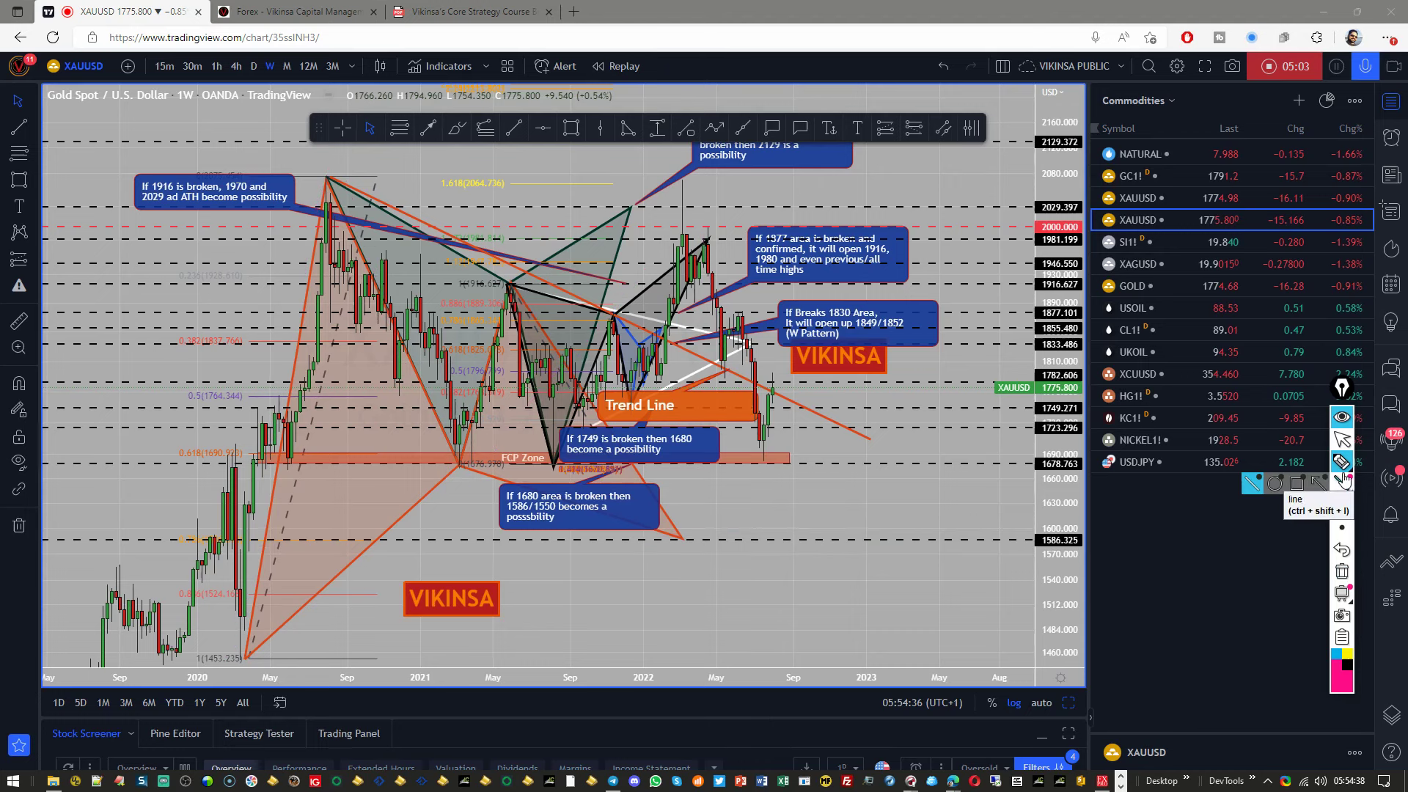
{"action": "left_click", "coordinate": [1342, 439]}
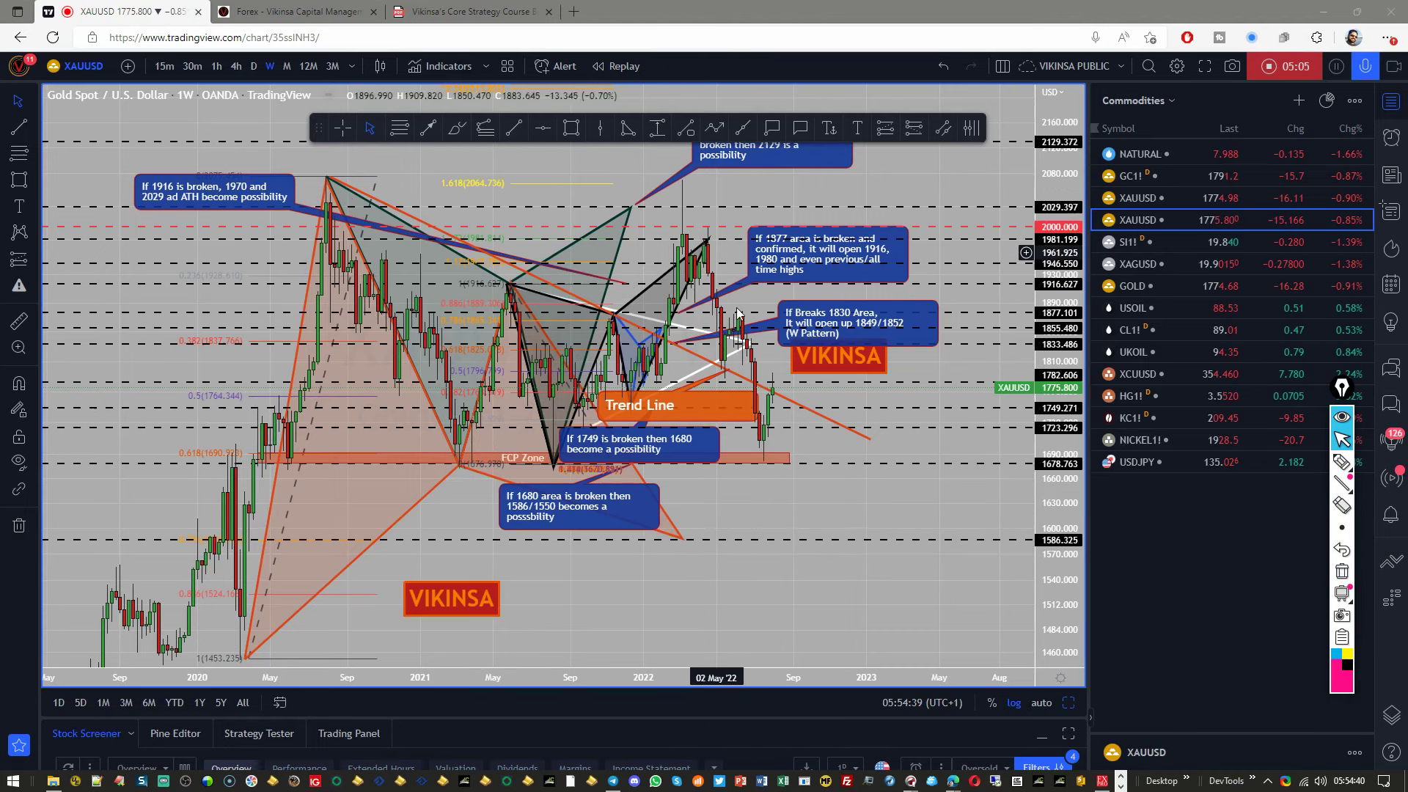
{"action": "left_click_drag", "start_coordinate": [869, 531], "coordinate": [851, 556]}
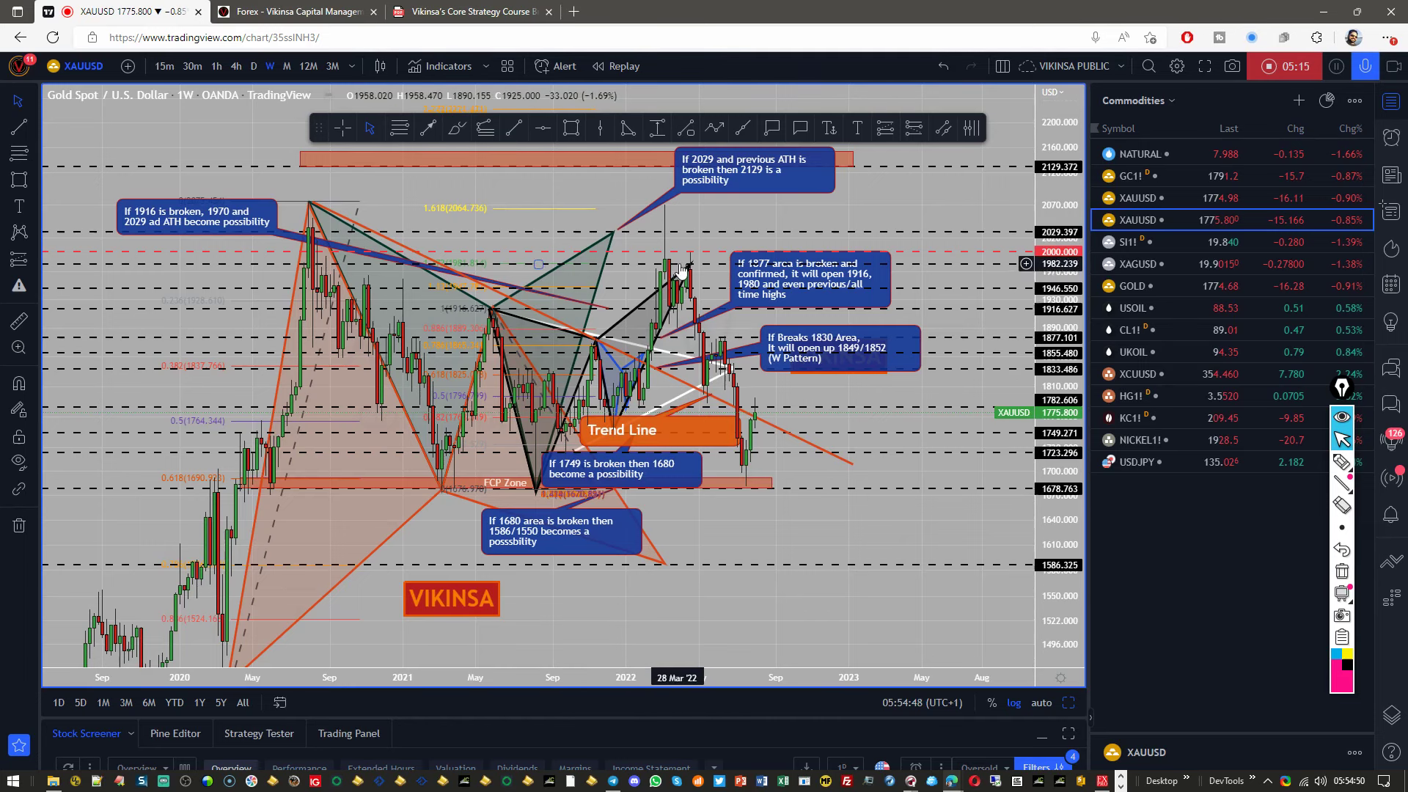
{"action": "left_click_drag", "start_coordinate": [757, 509], "coordinate": [765, 485]}
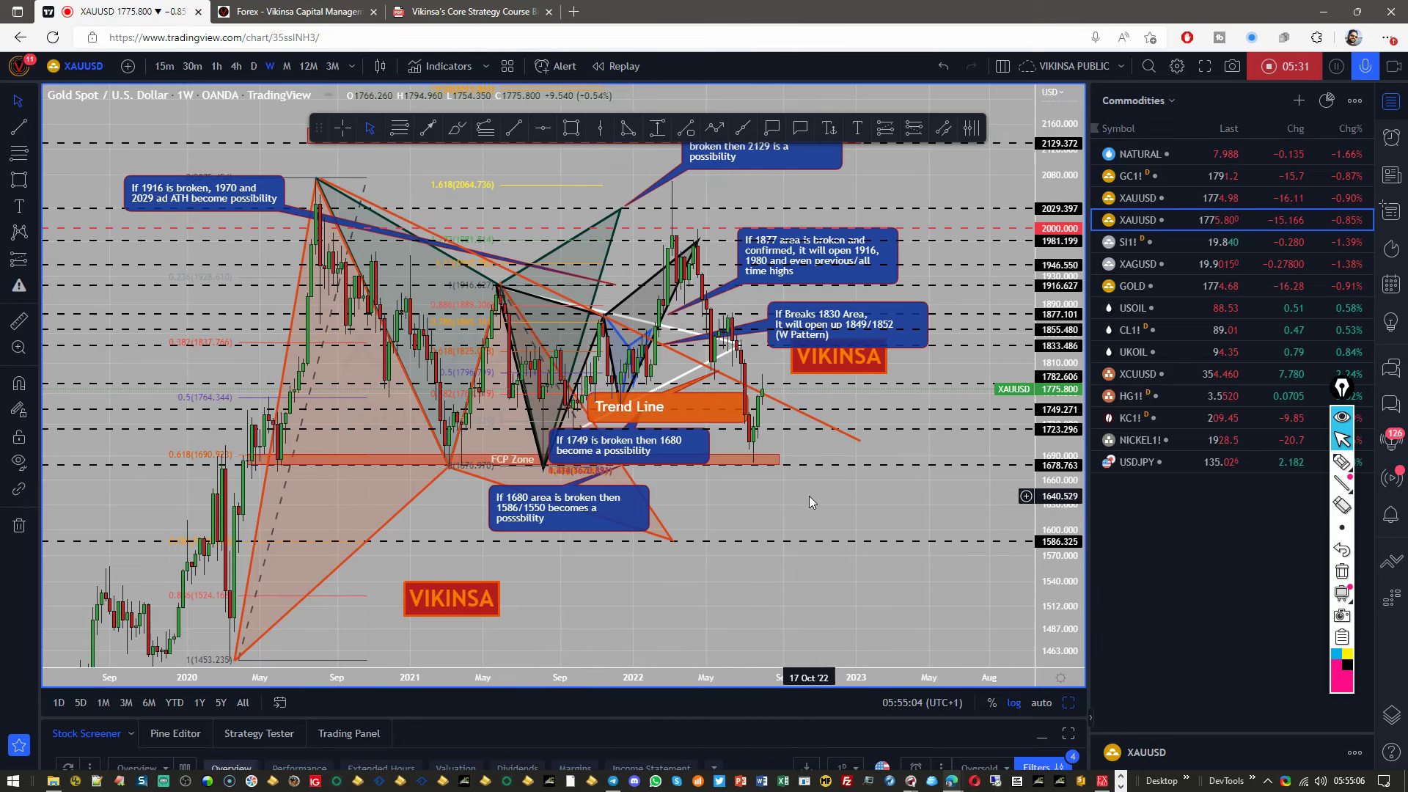
Step: Enlarge the right-hand Fibonacci gold chart to full view, then switch to Telegram's gold search results
{"action": "left_click", "coordinate": [1069, 703]}
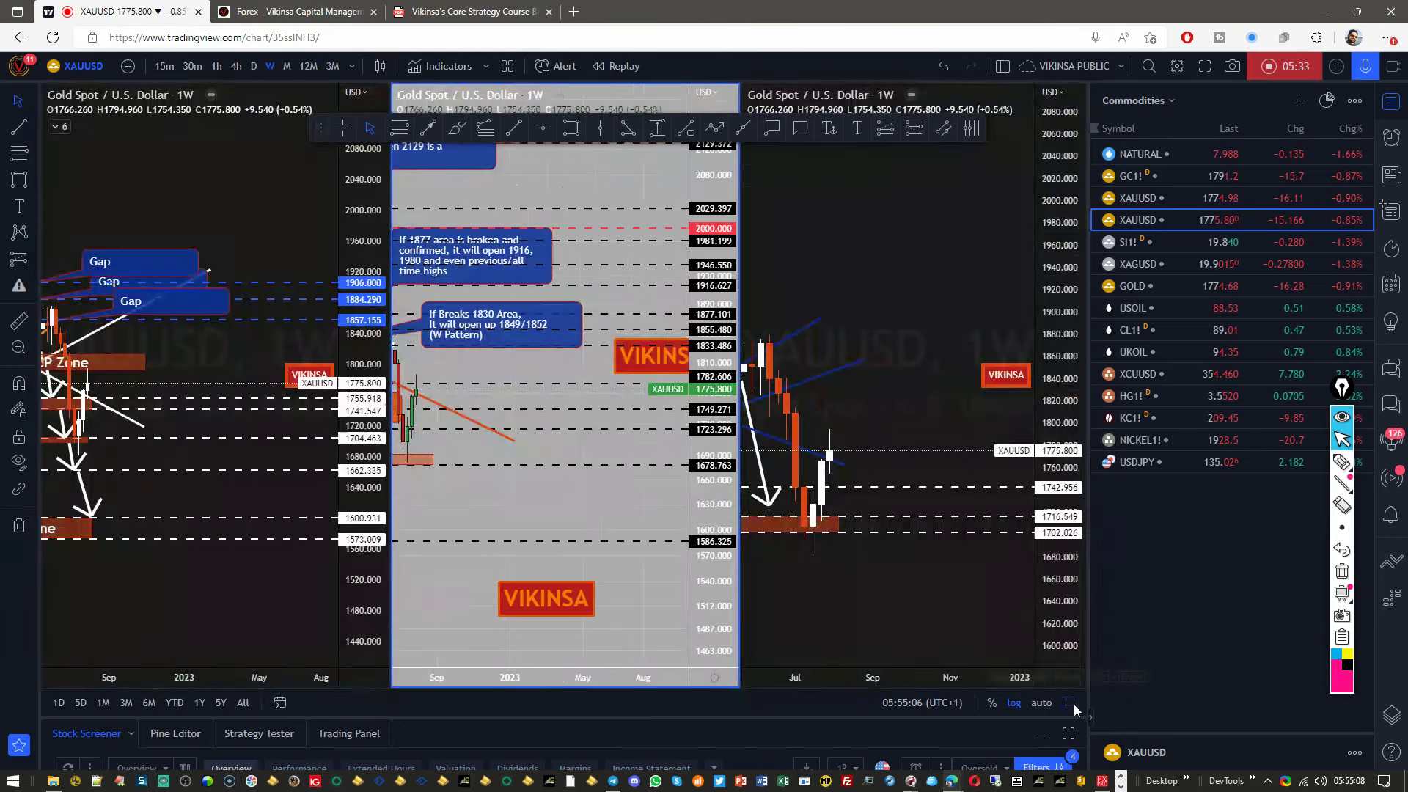
{"action": "left_click", "coordinate": [1069, 703]}
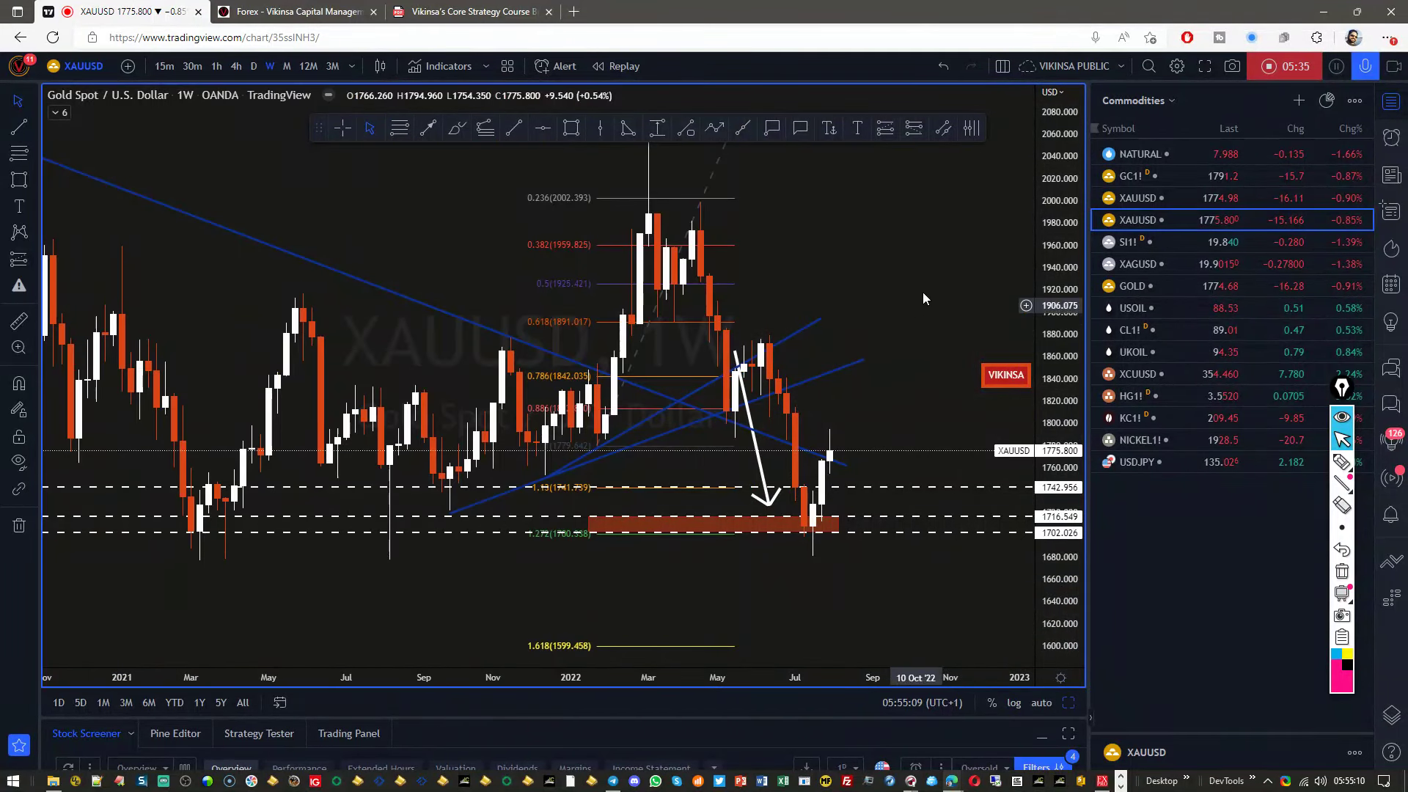
{"action": "left_click_drag", "start_coordinate": [923, 291], "coordinate": [826, 274]}
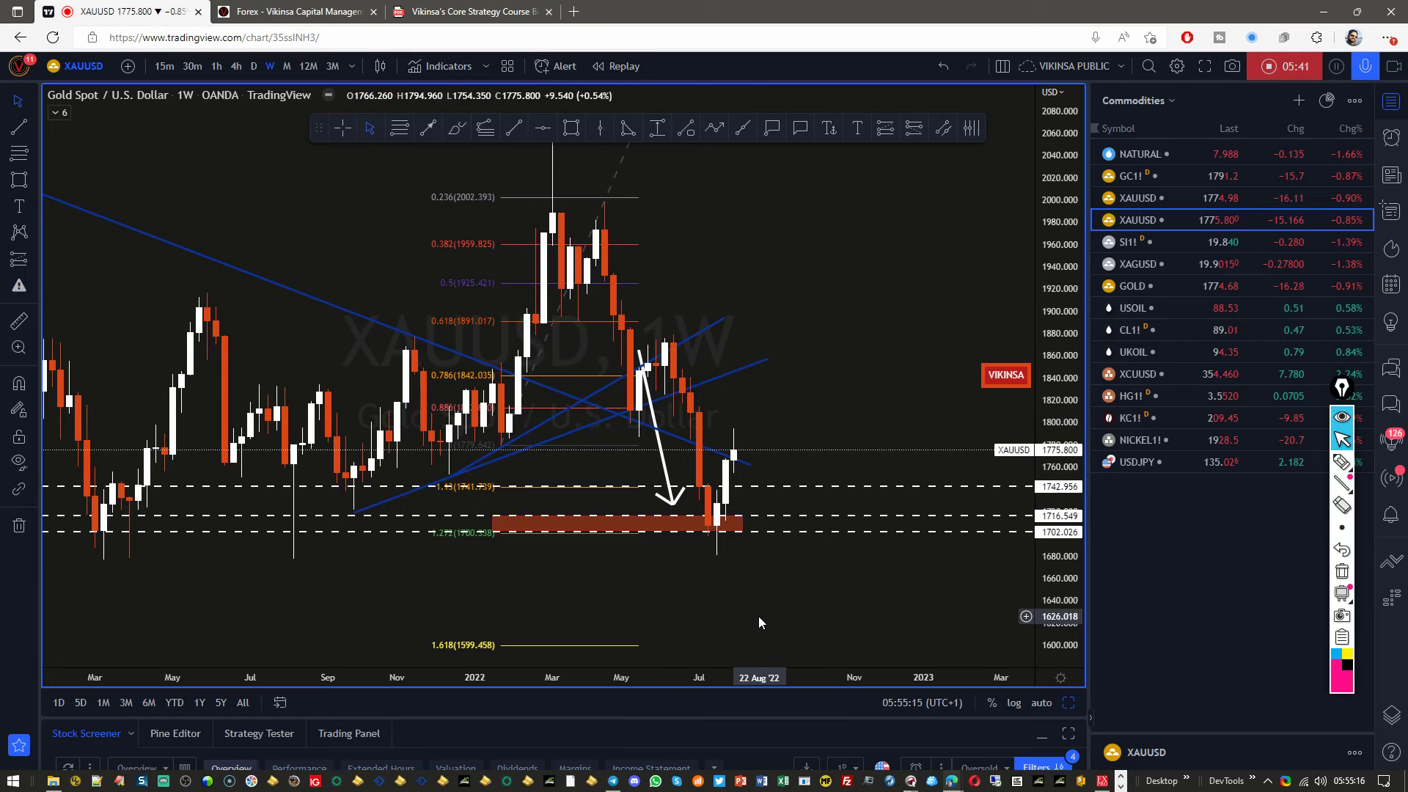
{"action": "mouse_move", "coordinate": [613, 780]}
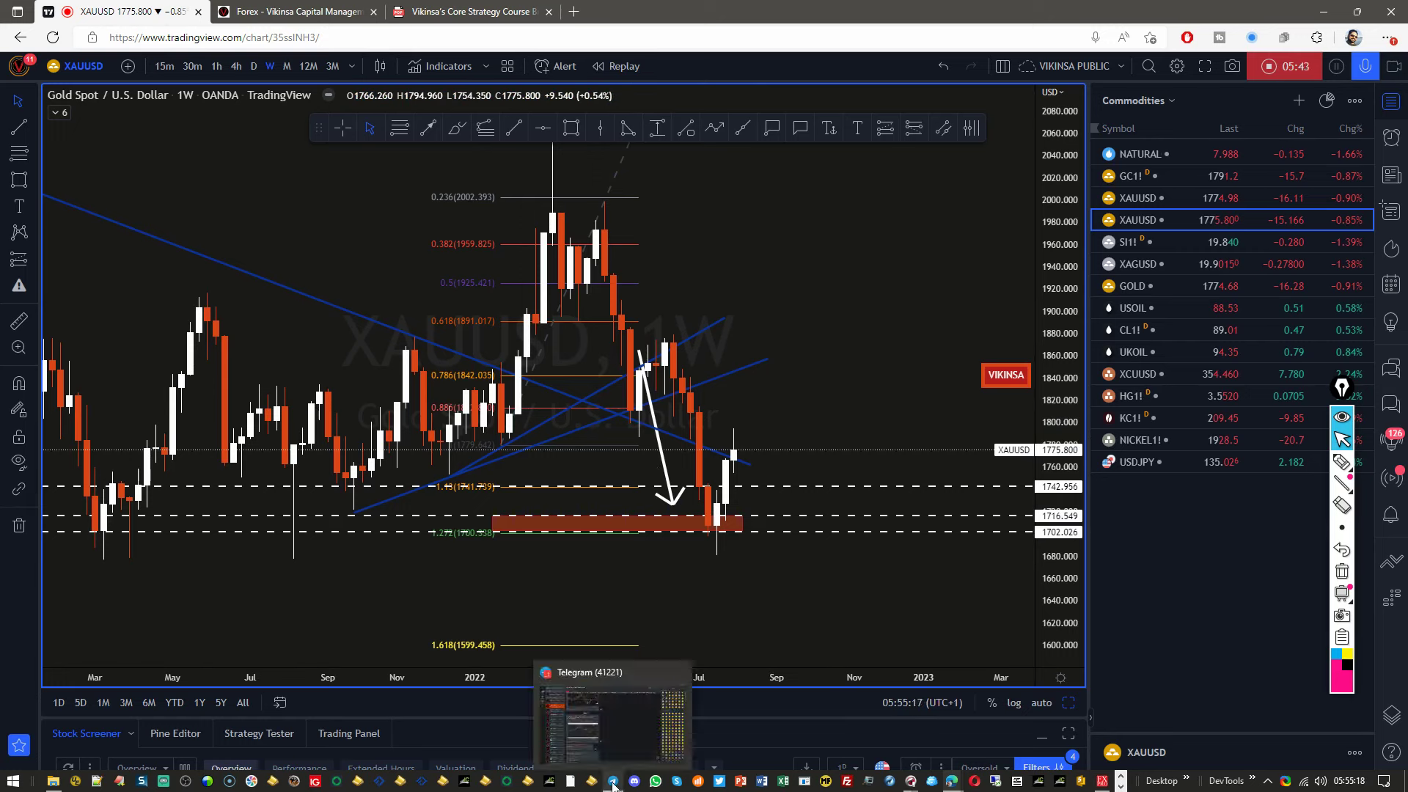
{"action": "left_click", "coordinate": [628, 731]}
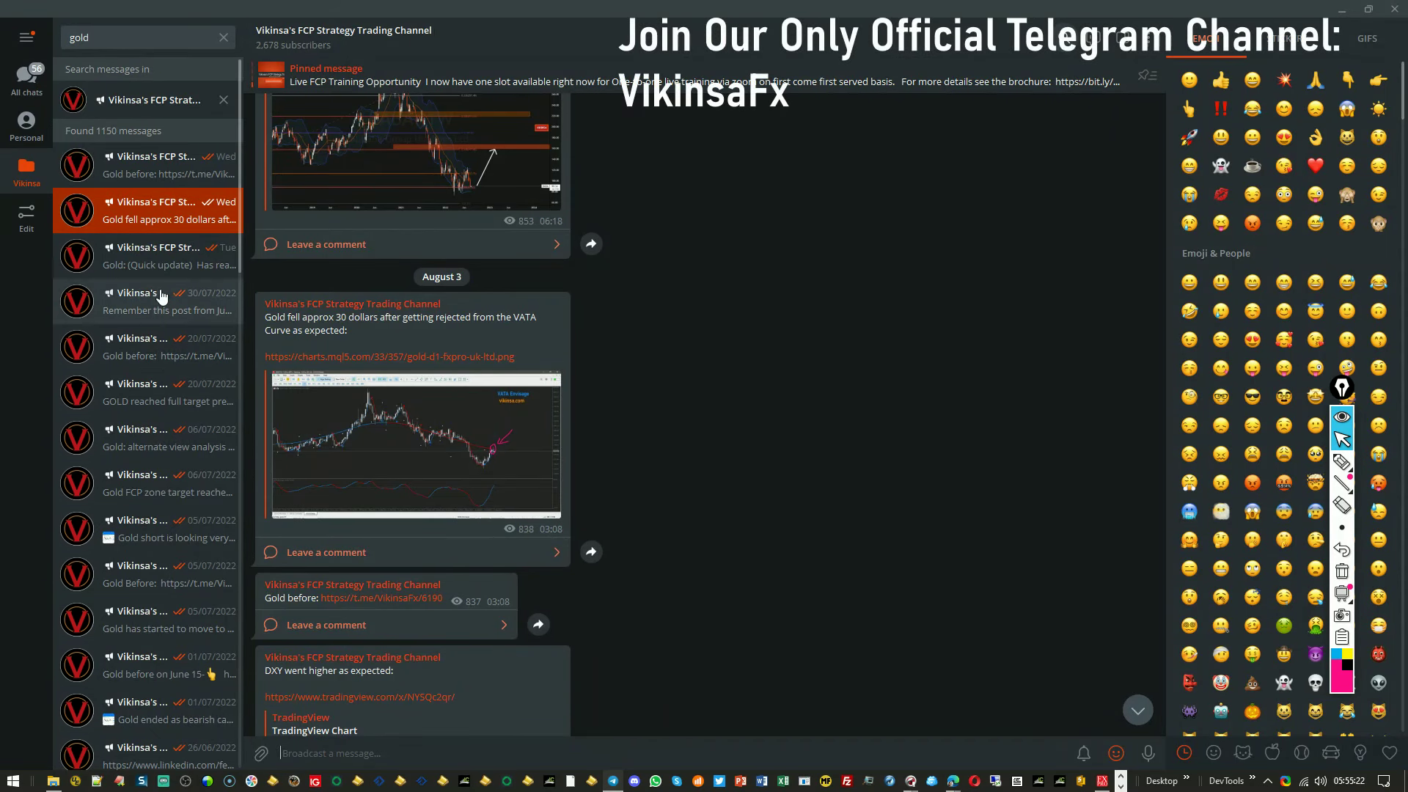
Step: Browse the Gold Quick update, 24/06/2022 FCP Discord and July 5 next-target posts
{"action": "left_click", "coordinate": [174, 264]}
{"action": "scroll", "coordinate": [187, 660], "scroll_direction": "down", "scroll_amount": 4}
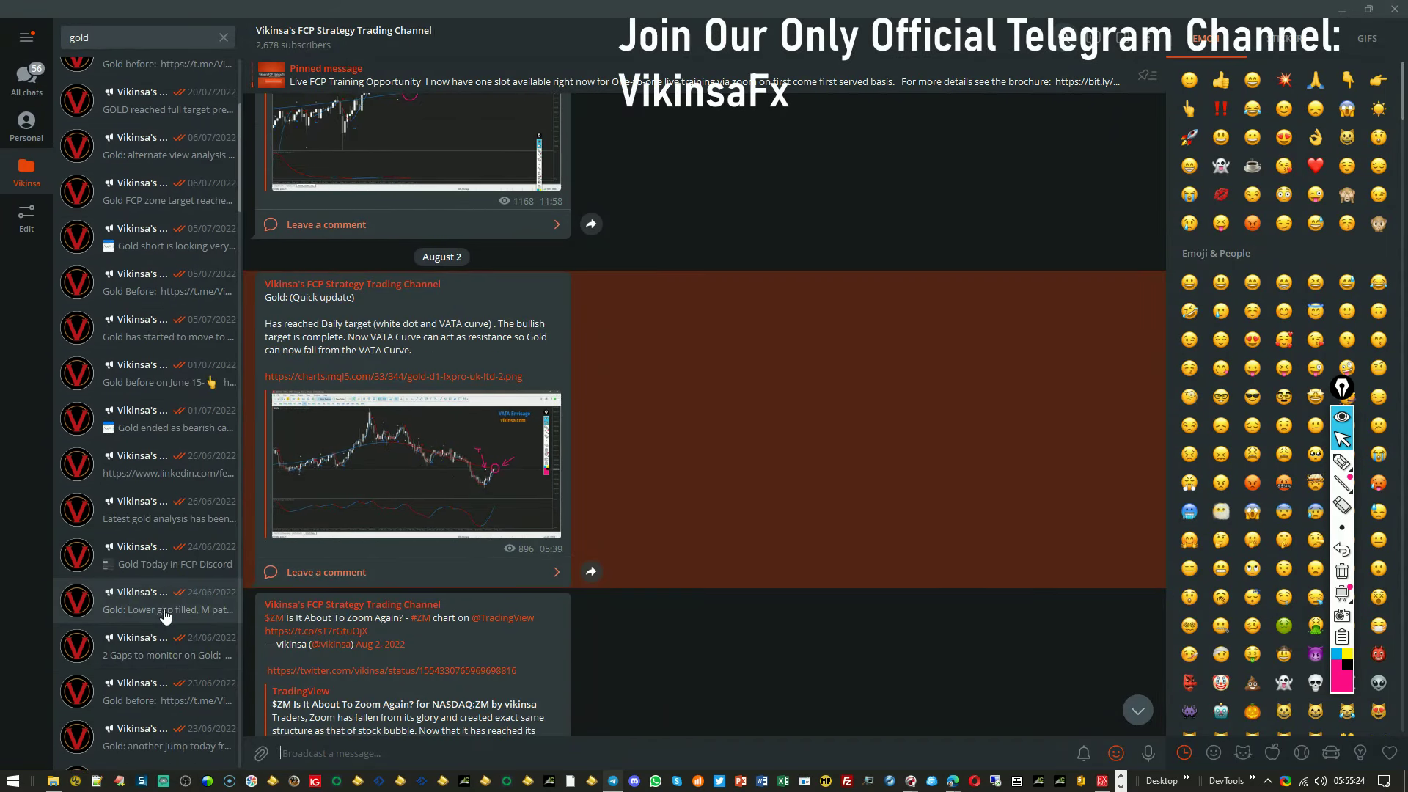
{"action": "left_click", "coordinate": [164, 572]}
{"action": "scroll", "coordinate": [161, 576], "scroll_direction": "down", "scroll_amount": 2}
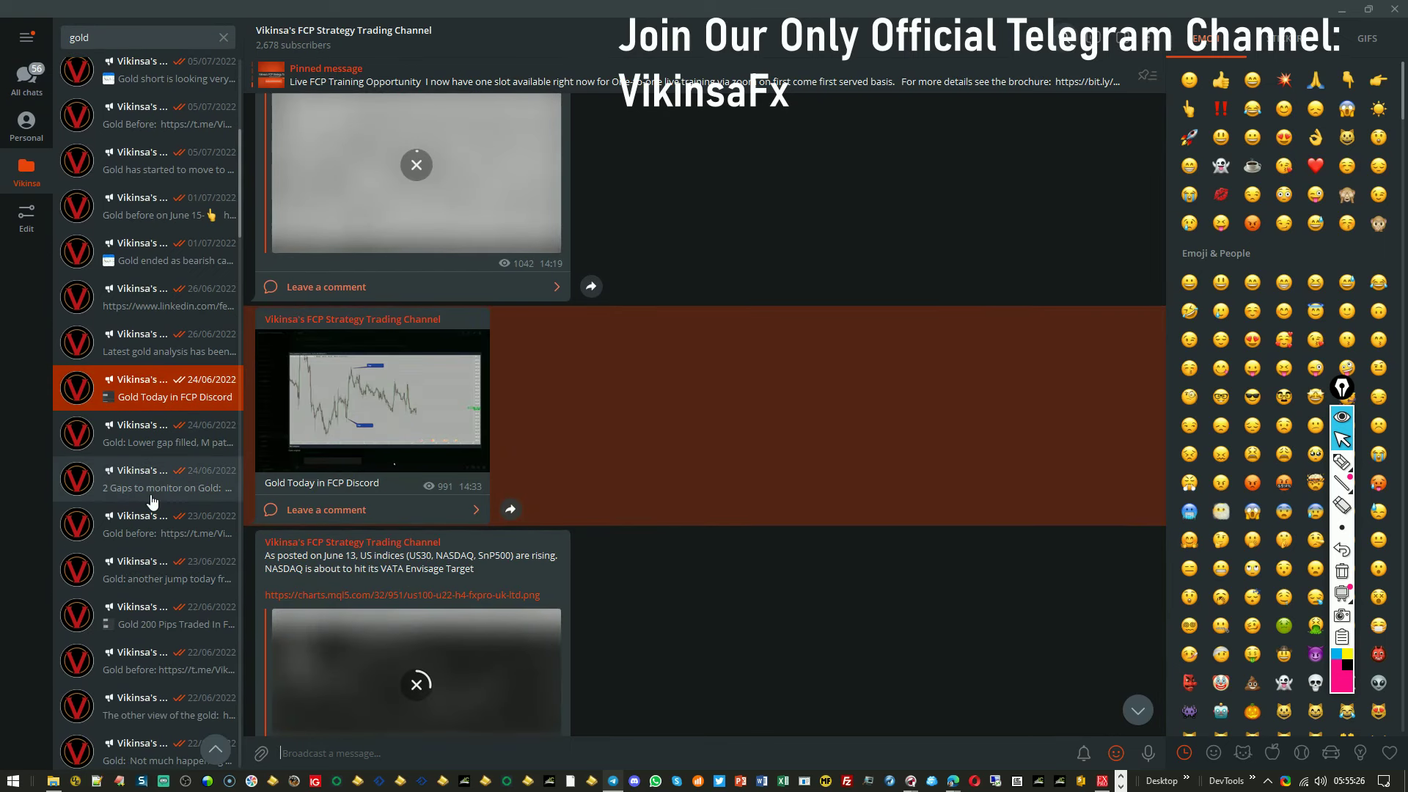
{"action": "scroll", "coordinate": [146, 440], "scroll_direction": "up", "scroll_amount": 3}
{"action": "left_click", "coordinate": [143, 361]}
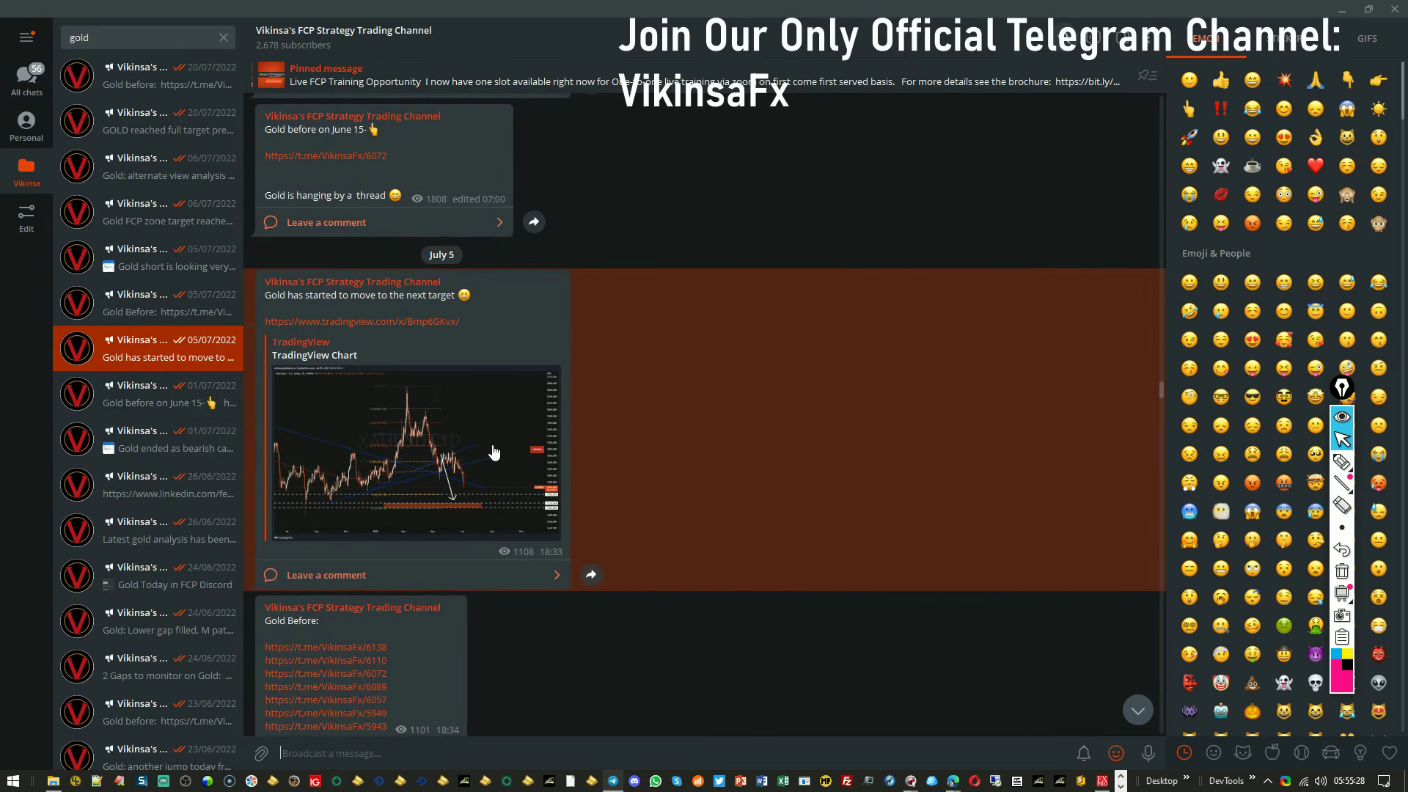
{"action": "scroll", "coordinate": [494, 610], "scroll_direction": "down", "scroll_amount": 3}
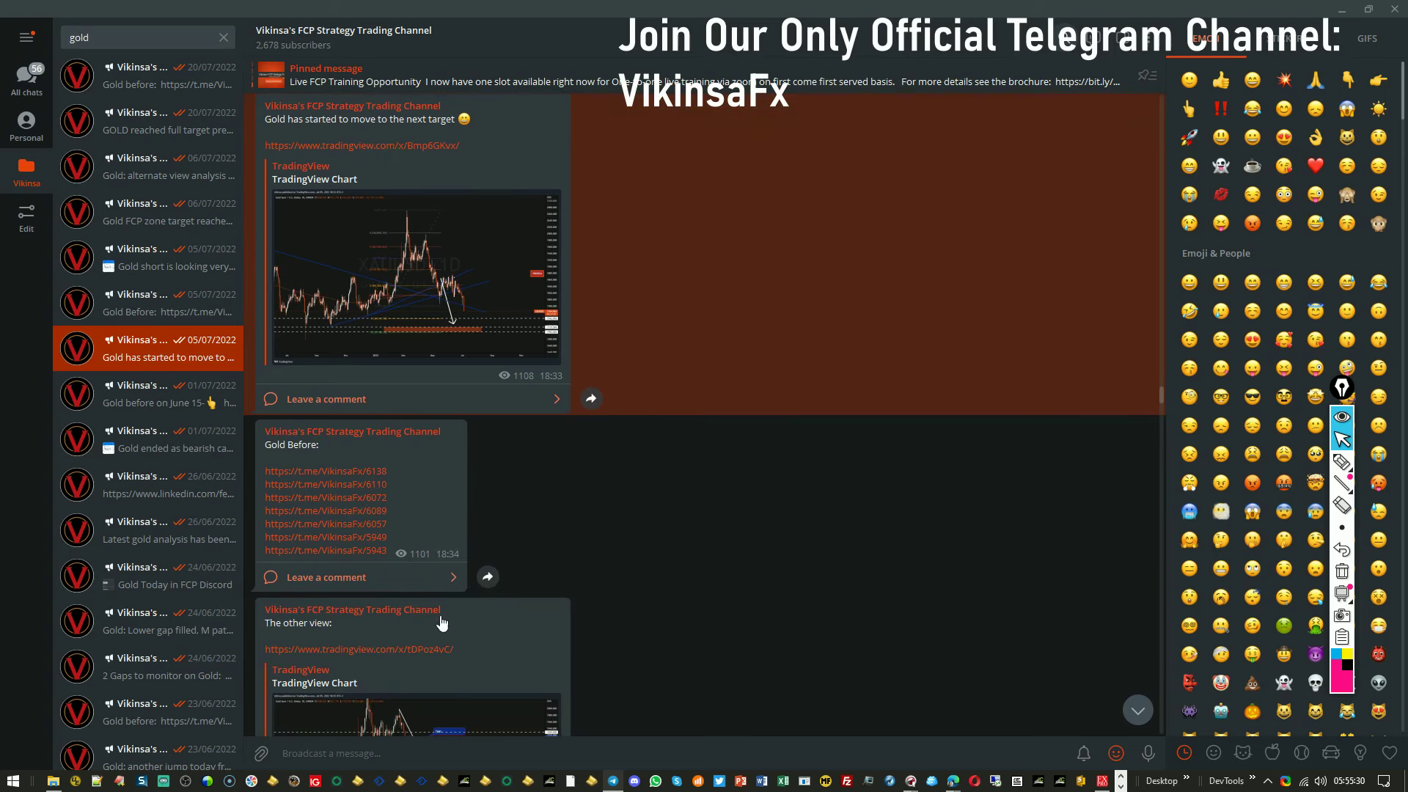
Step: Open the 16 May 'stuck between 2 trend lines' post and view its chart full size
{"action": "left_click", "coordinate": [351, 586]}
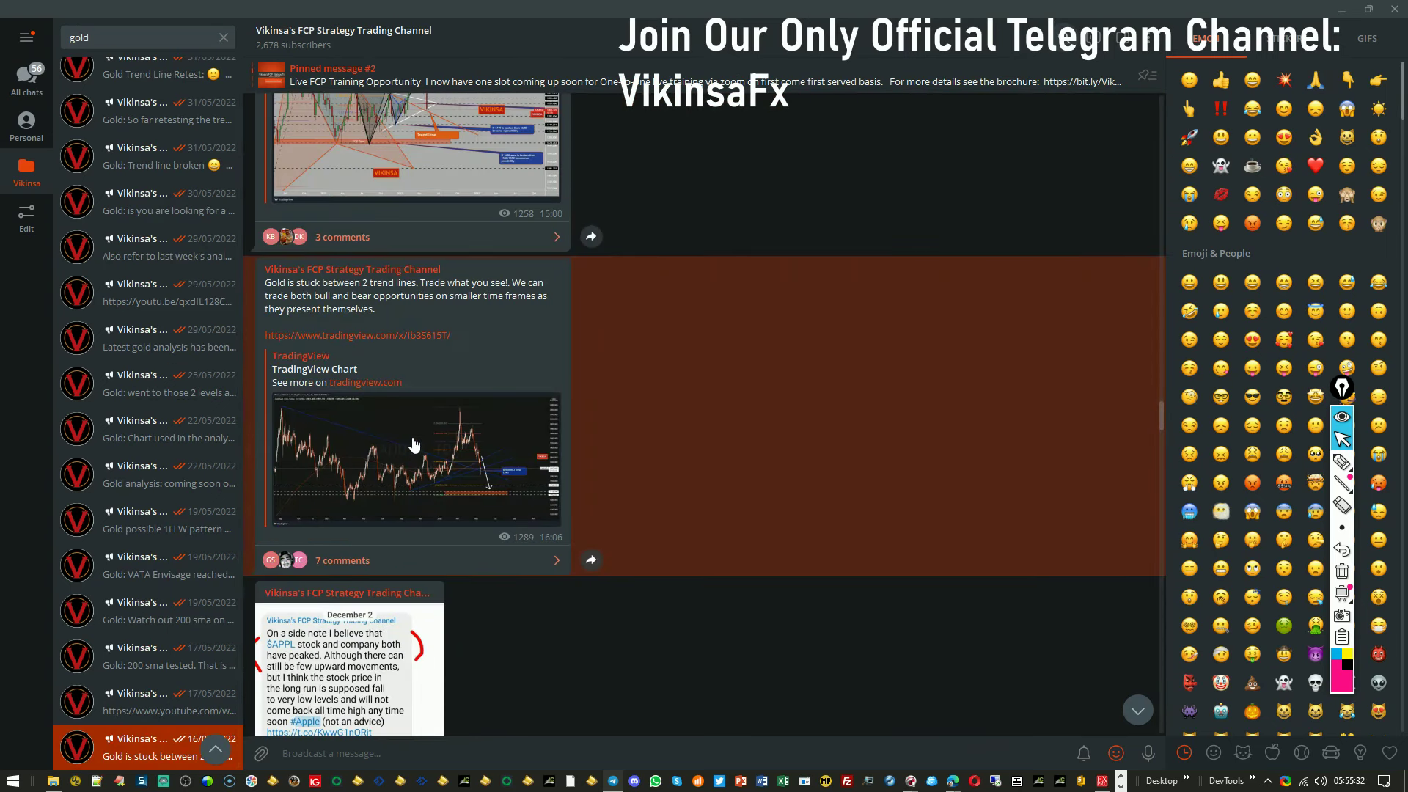
{"action": "left_click", "coordinate": [412, 443]}
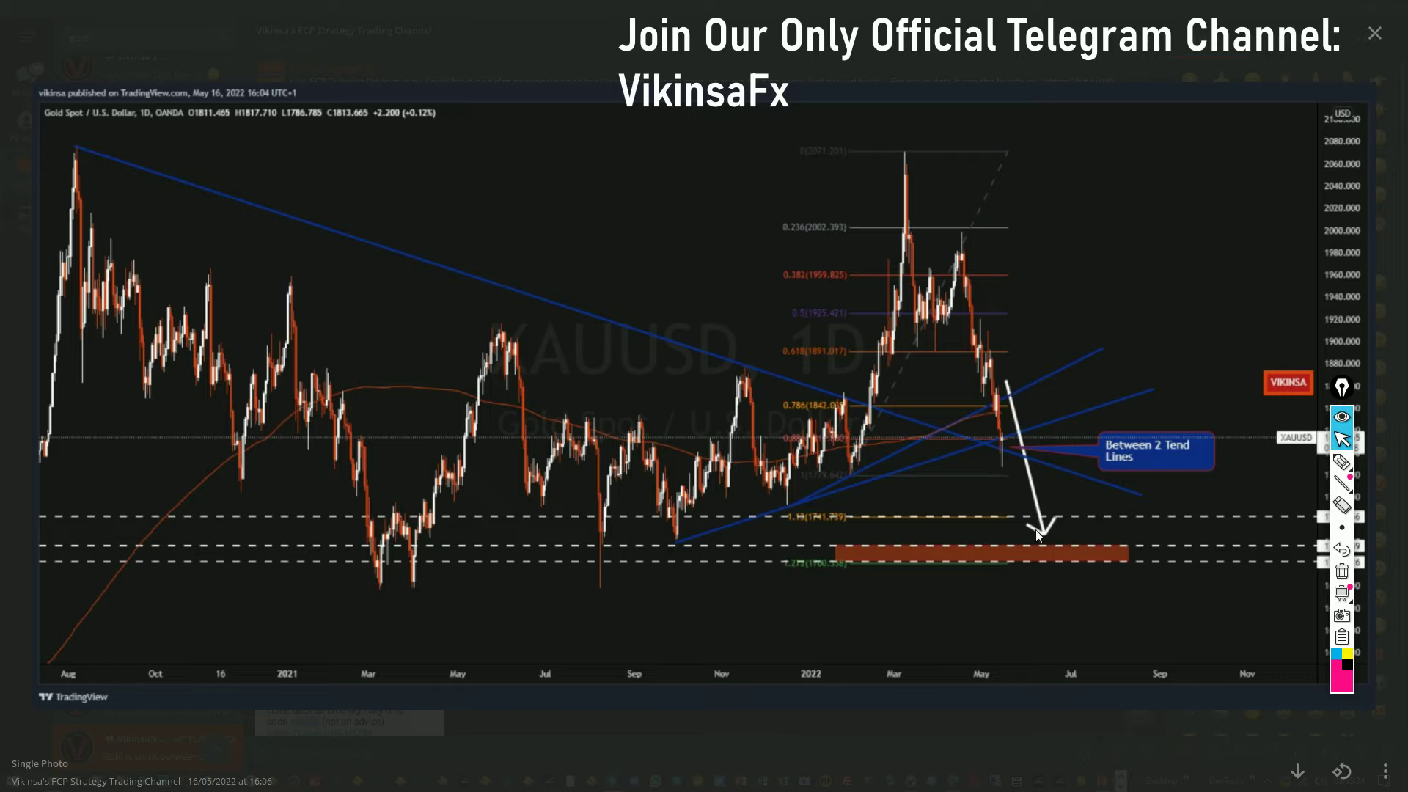
{"action": "left_click_drag", "start_coordinate": [1341, 391], "coordinate": [1029, 646]}
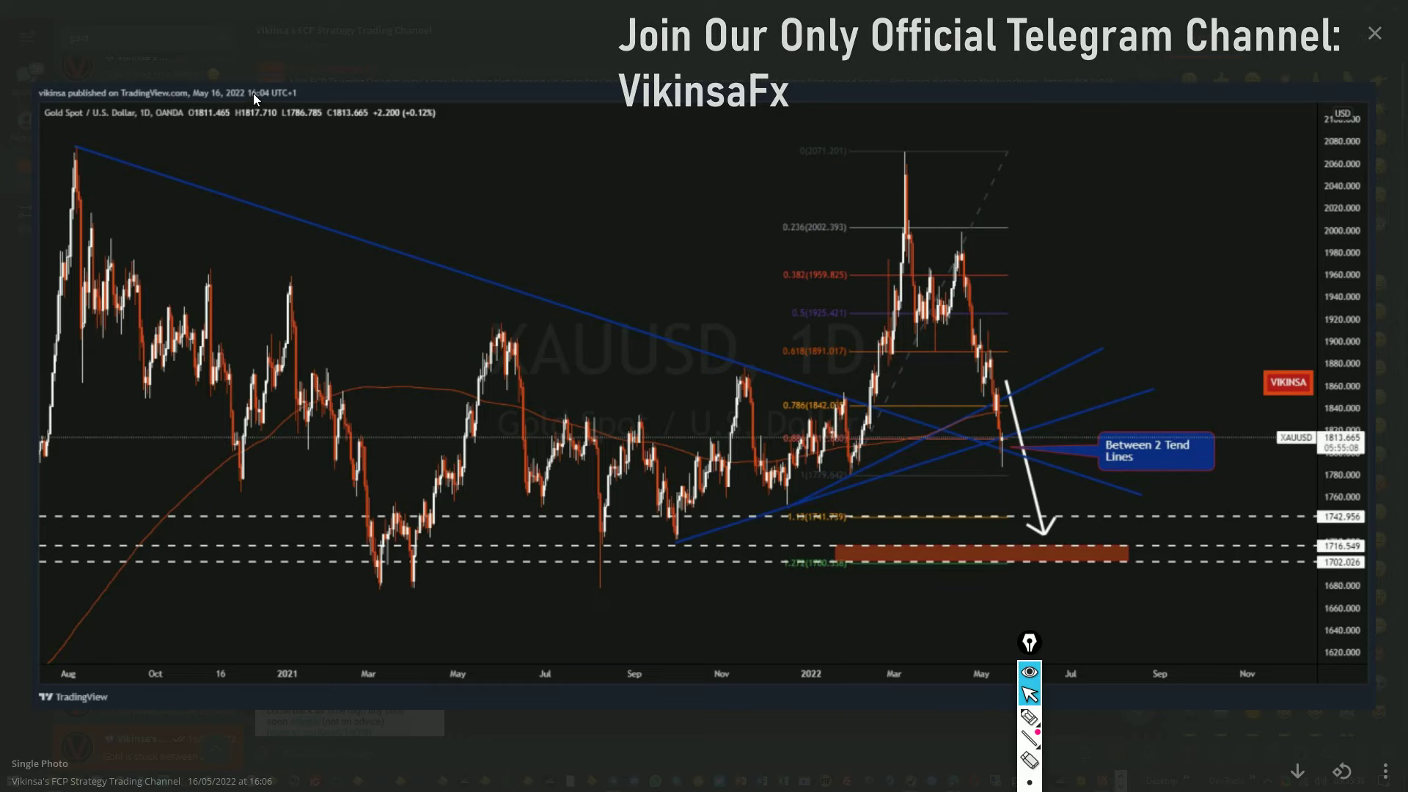
{"action": "left_click", "coordinate": [551, 218]}
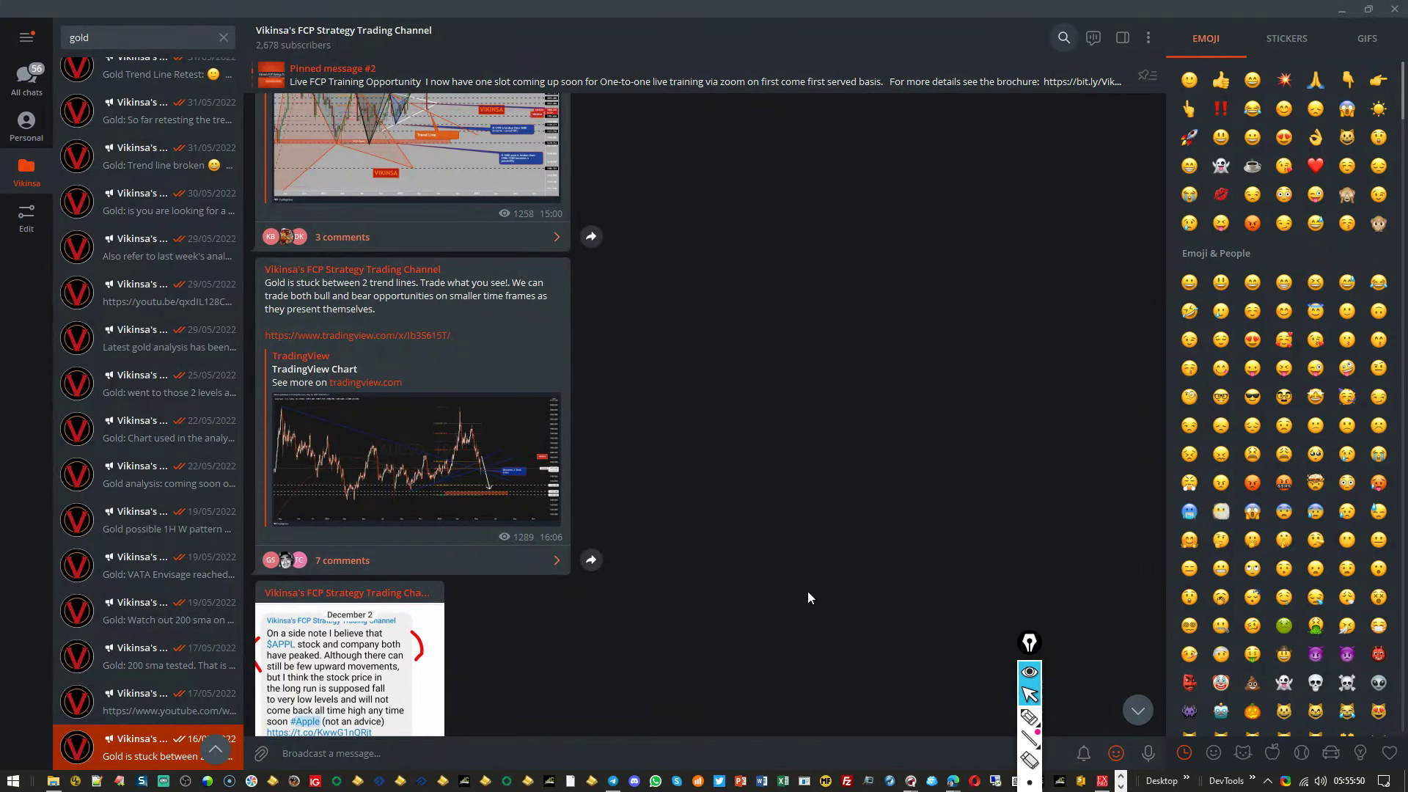
Step: Step through the 200 sma, 1H W pattern and coming-soon posts, then view the 25/05 post's chart
{"action": "scroll", "coordinate": [807, 591], "scroll_direction": "down", "scroll_amount": 5}
{"action": "scroll", "coordinate": [745, 596], "scroll_direction": "down", "scroll_amount": 3}
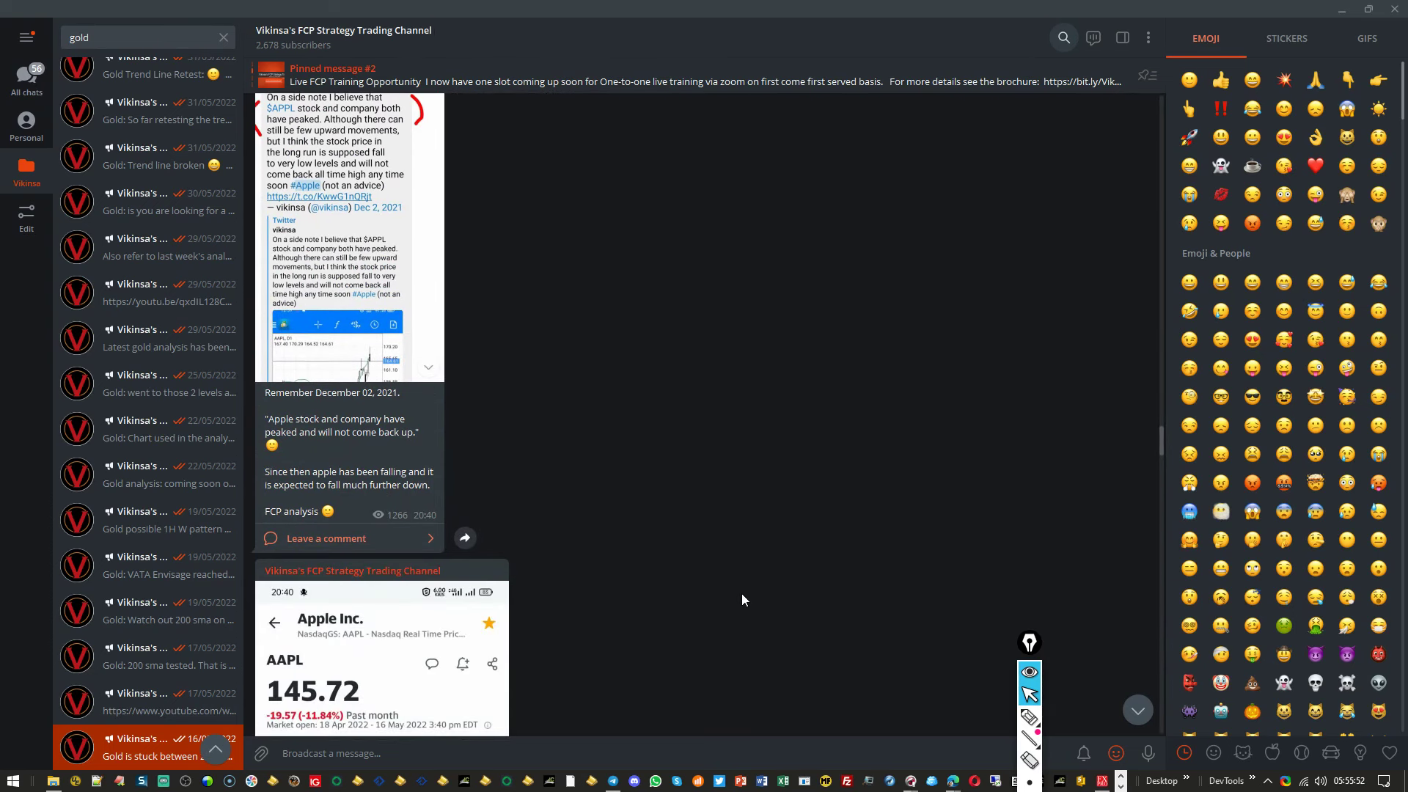
{"action": "scroll", "coordinate": [741, 593], "scroll_direction": "up", "scroll_amount": 4}
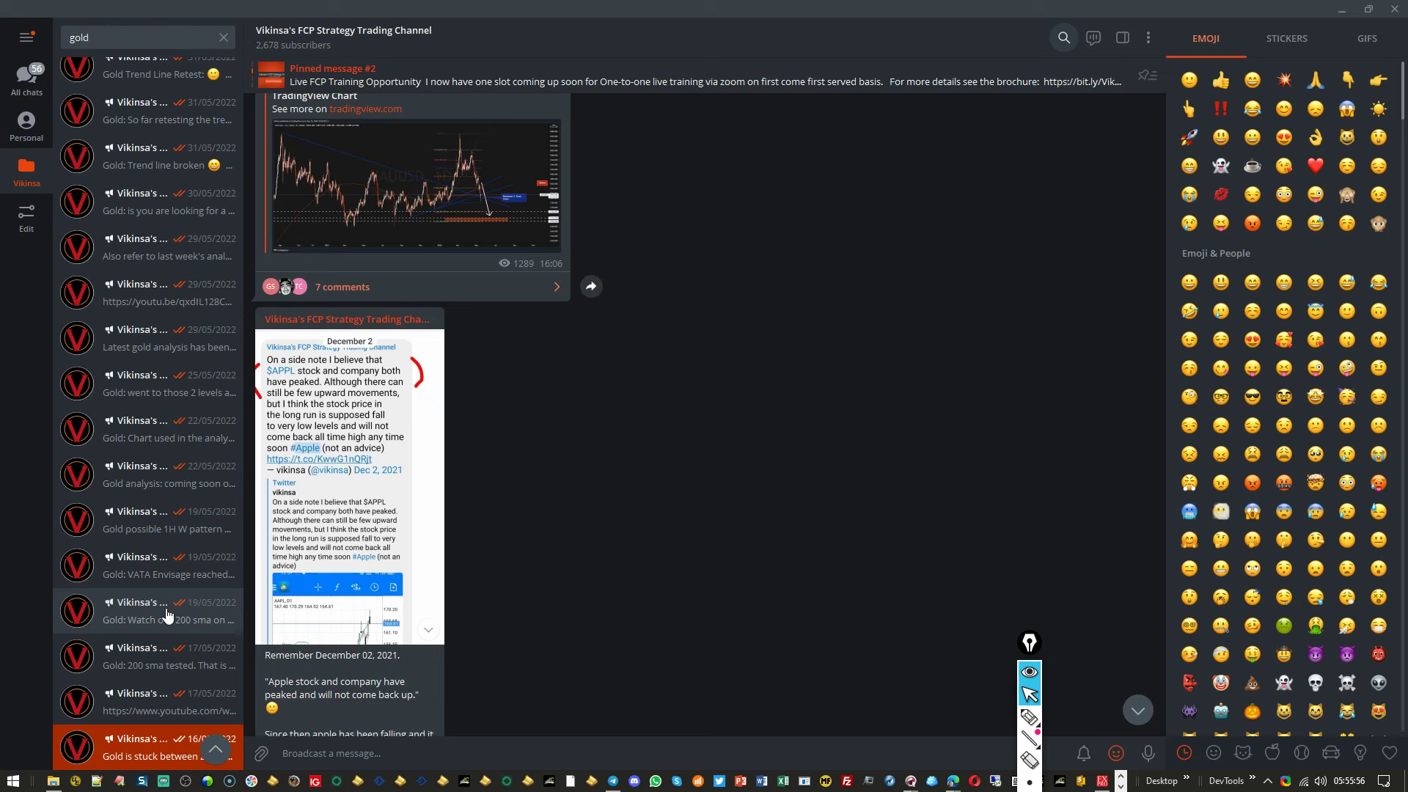
{"action": "left_click", "coordinate": [165, 645]}
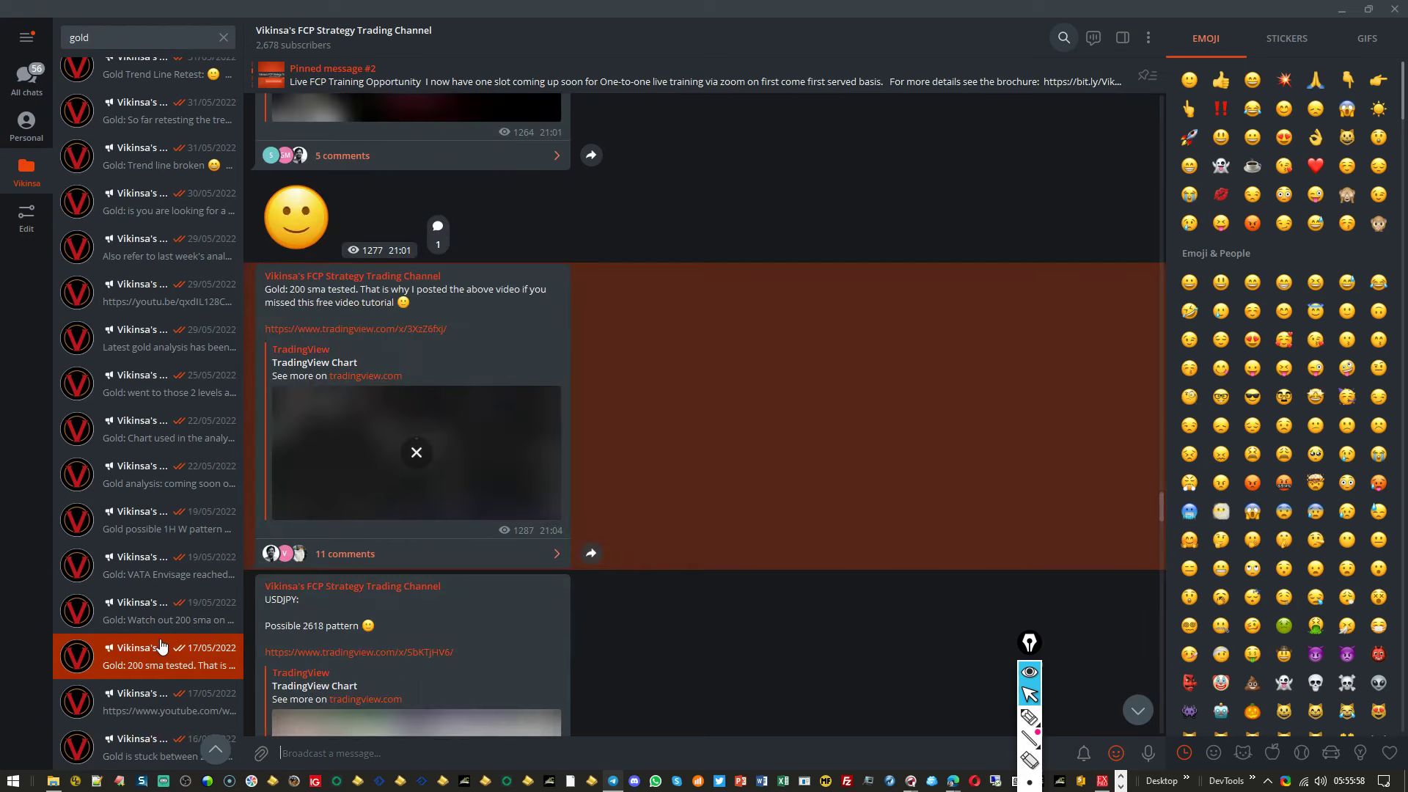
{"action": "left_click", "coordinate": [162, 530]}
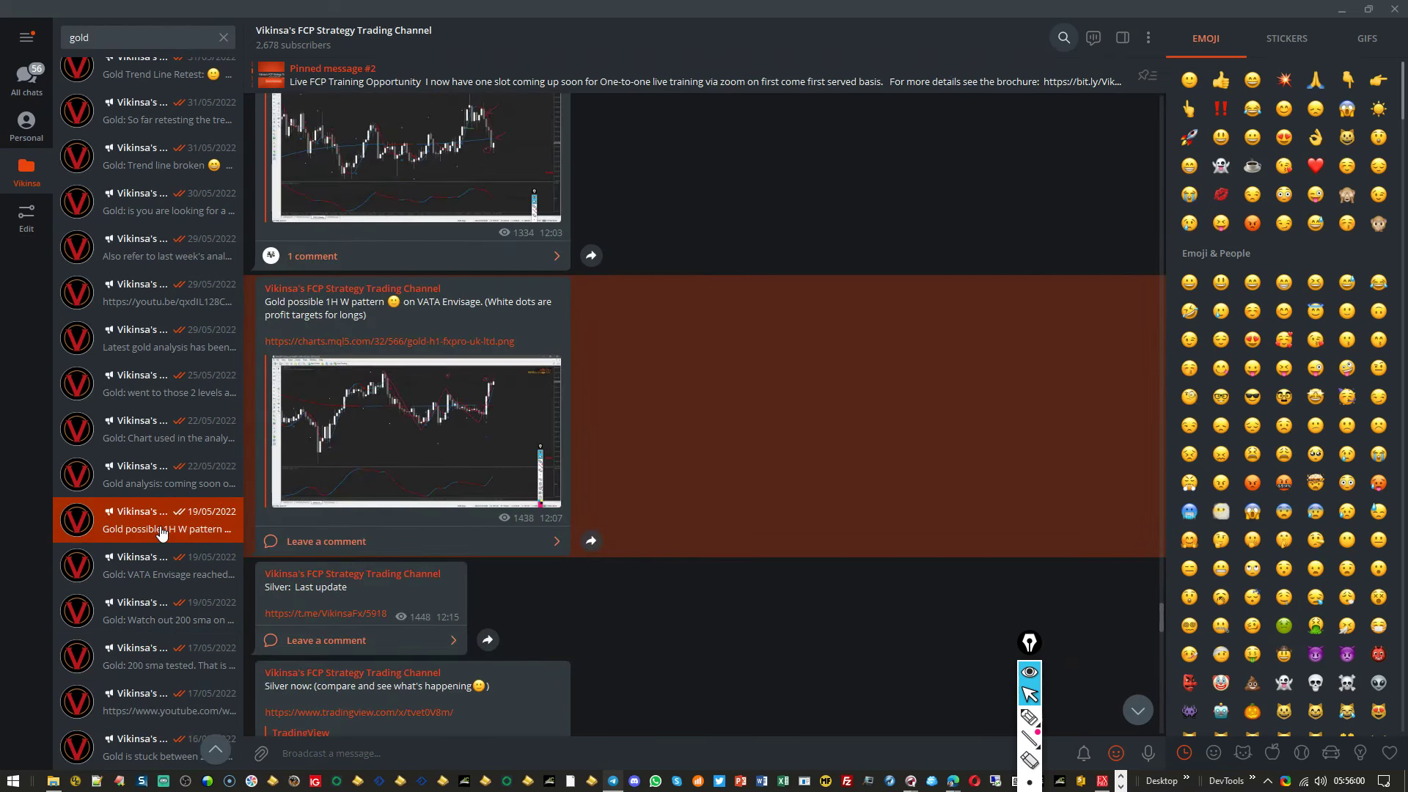
{"action": "left_click", "coordinate": [167, 478]}
{"action": "left_click", "coordinate": [168, 392]}
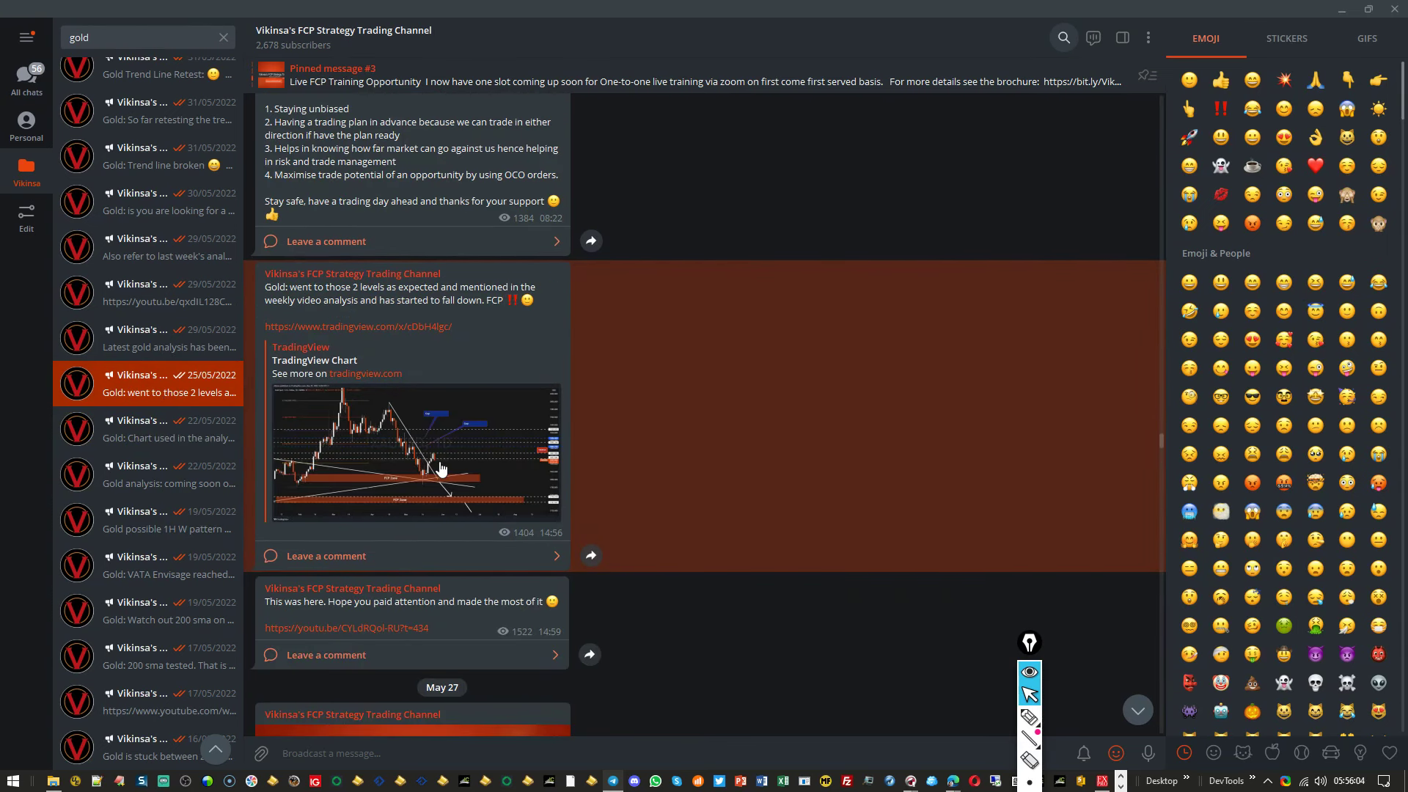
{"action": "left_click", "coordinate": [442, 469]}
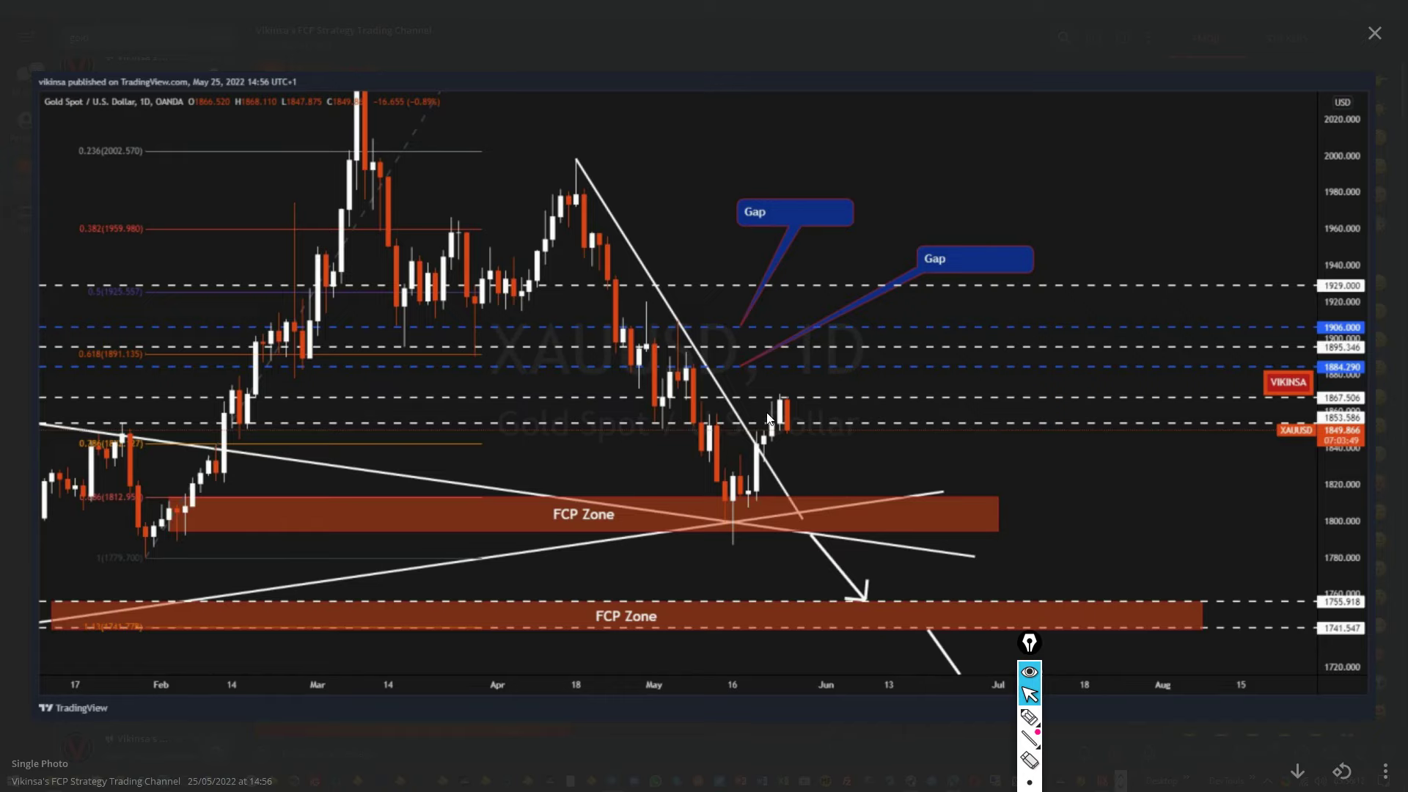
{"action": "key", "text": "Escape"}
Step: Browse the 13/06, 12/06 M pattern, video link and FCP W and M posts, ending on 20/07 'Gold before:'
{"action": "scroll", "coordinate": [136, 455], "scroll_direction": "up", "scroll_amount": 10}
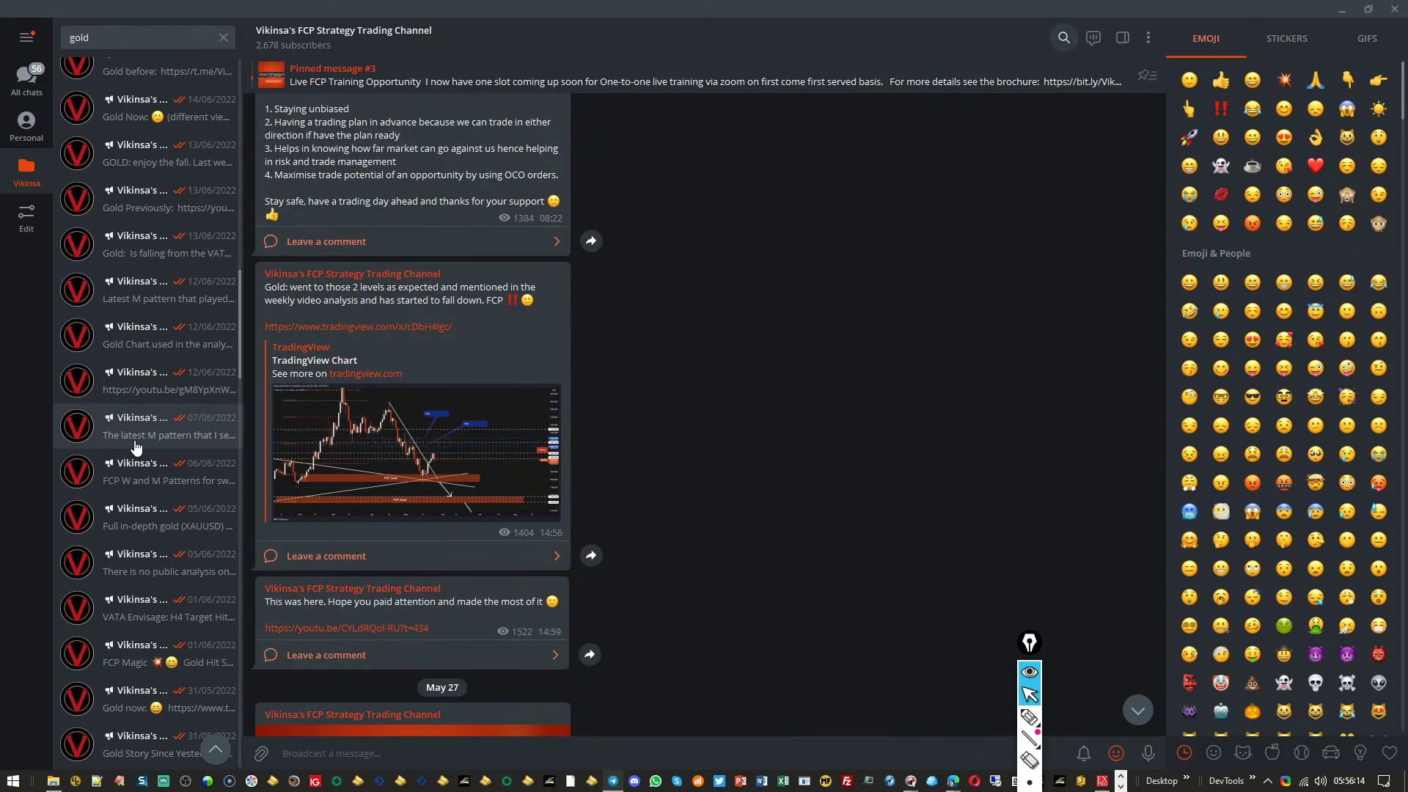
{"action": "left_click", "coordinate": [187, 194]}
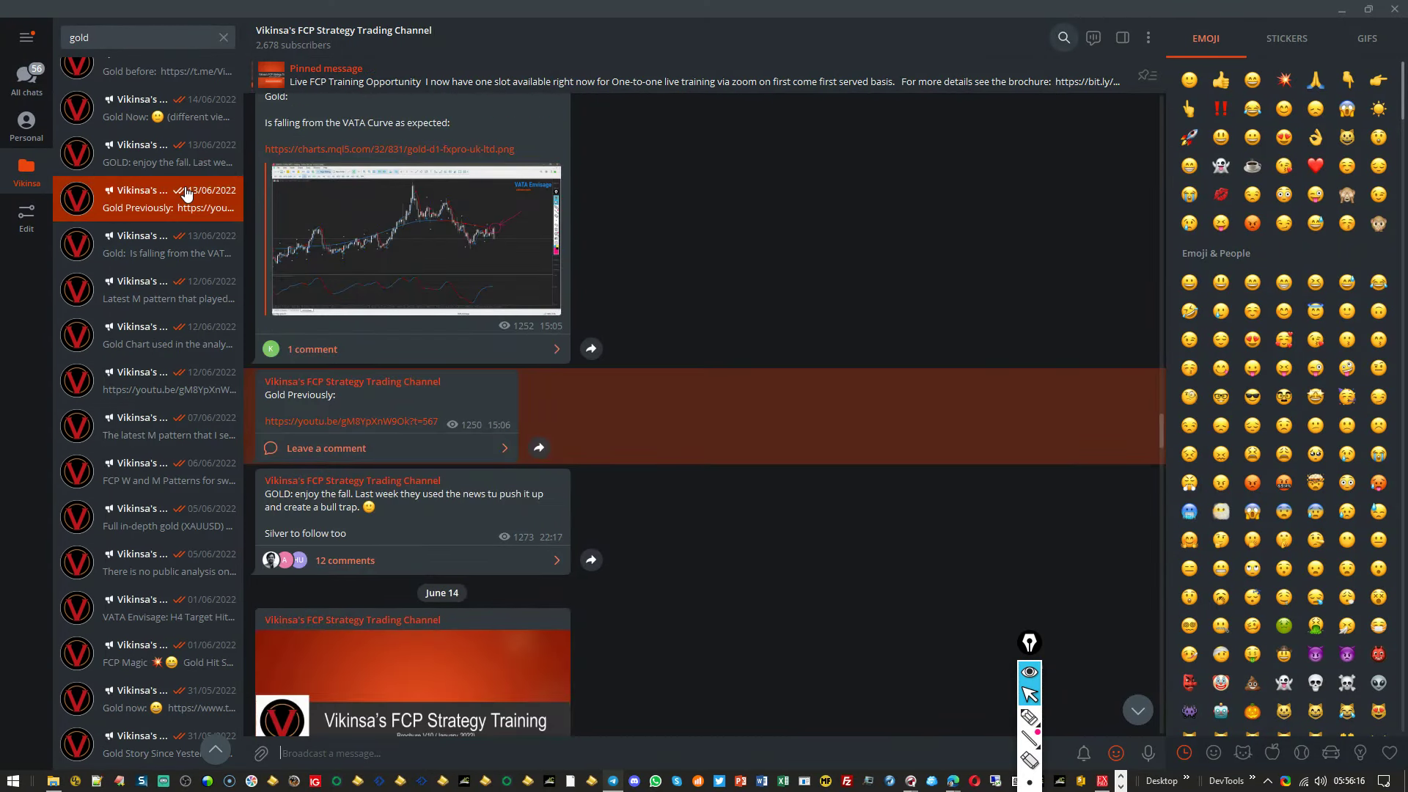
{"action": "left_click", "coordinate": [180, 291]}
{"action": "left_click", "coordinate": [159, 380]}
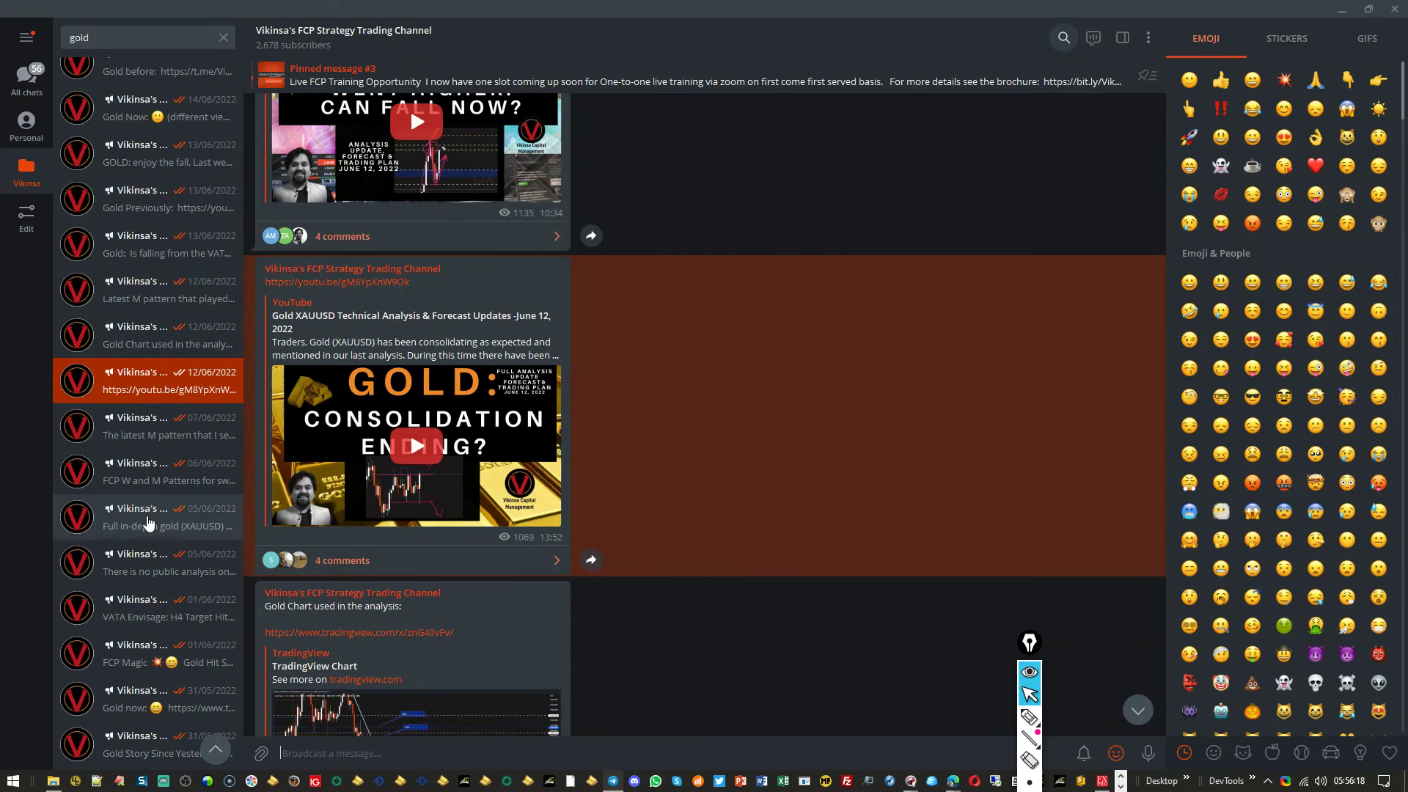
{"action": "left_click", "coordinate": [158, 473]}
{"action": "scroll", "coordinate": [146, 327], "scroll_direction": "up", "scroll_amount": 7}
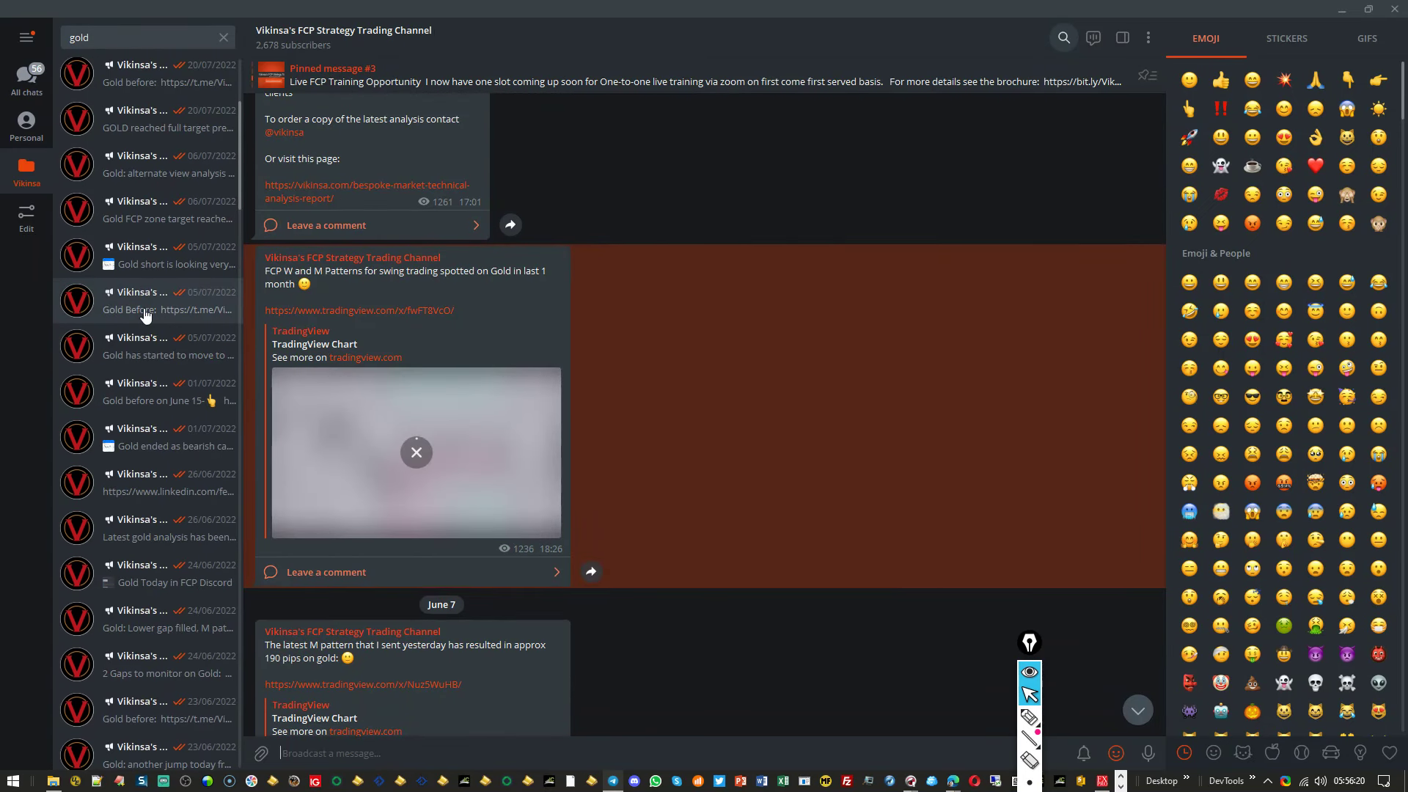
{"action": "scroll", "coordinate": [147, 328], "scroll_direction": "up", "scroll_amount": 5}
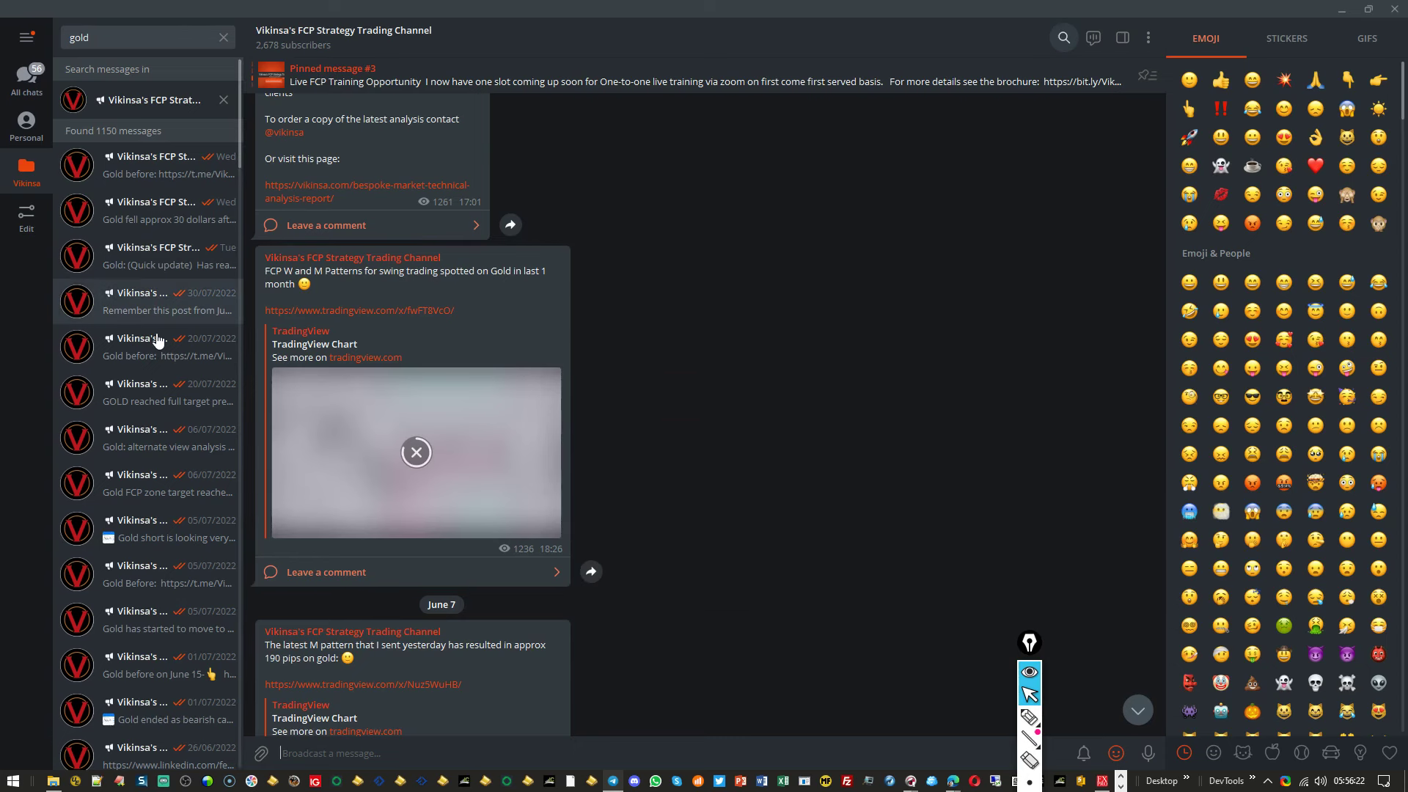
{"action": "left_click", "coordinate": [157, 354]}
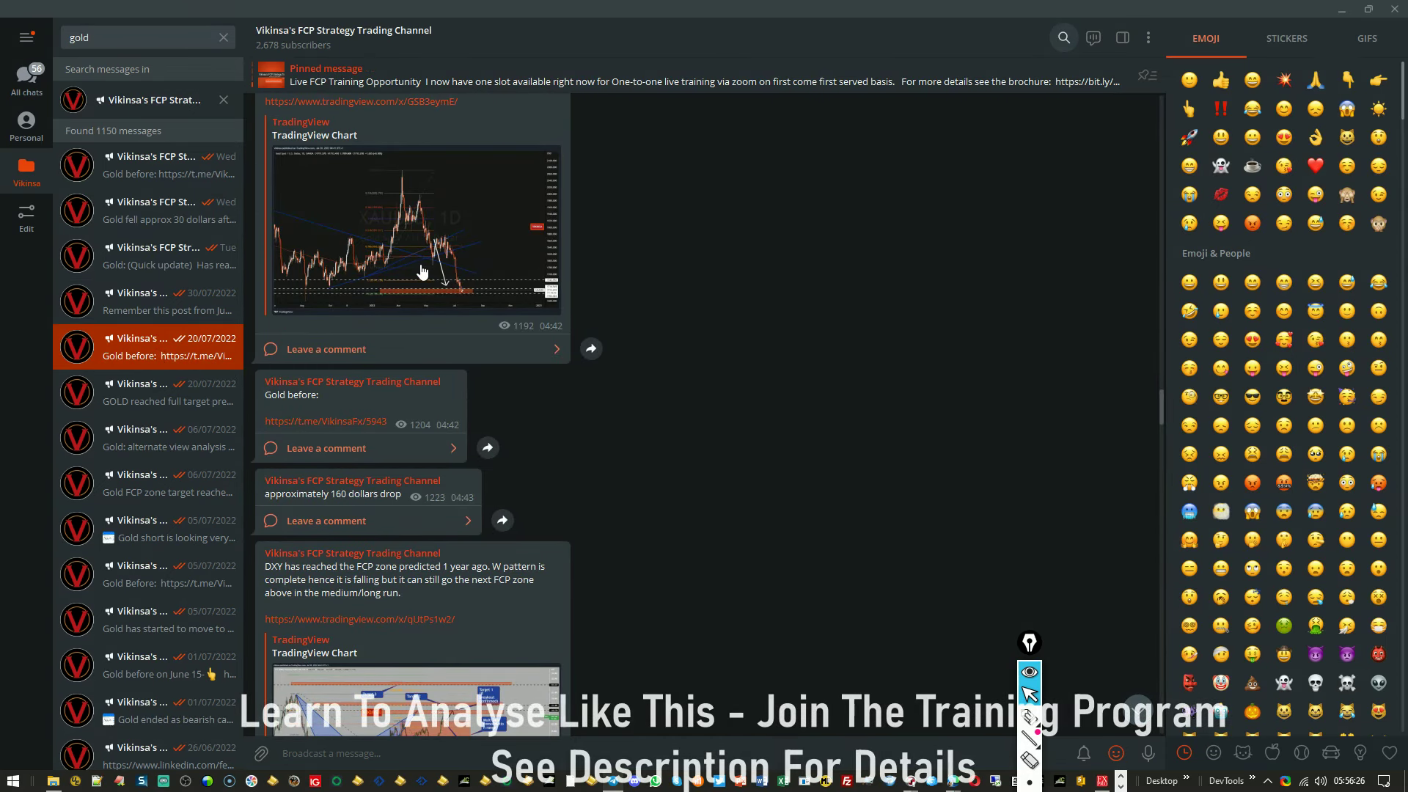
Step: View the 20/07 post's chart, then step down the results to the 30/07 June 15 recap
{"action": "left_click", "coordinate": [416, 220]}
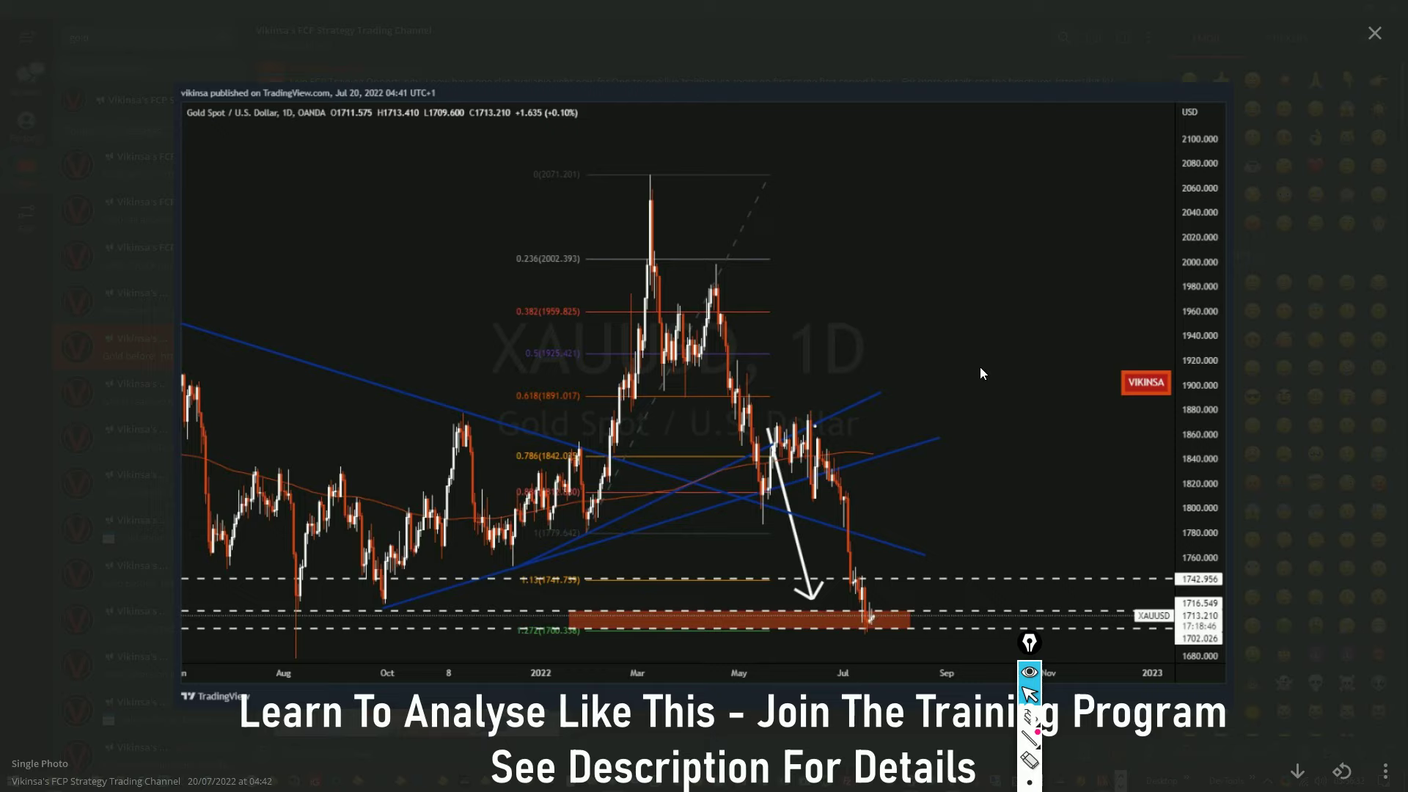
{"action": "key", "text": "Escape"}
{"action": "left_click", "coordinate": [155, 176]}
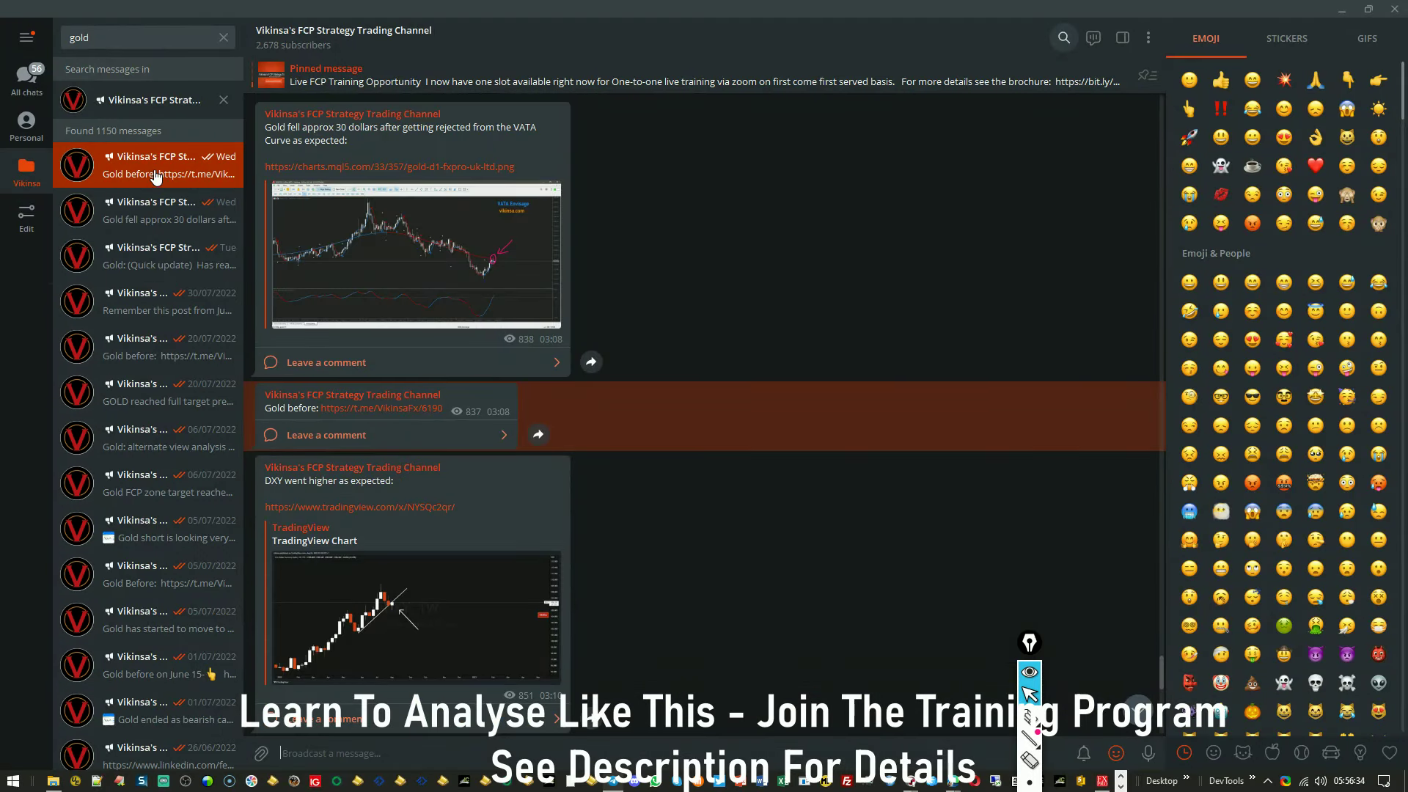
{"action": "left_click", "coordinate": [154, 215]}
{"action": "left_click", "coordinate": [151, 257]}
{"action": "left_click", "coordinate": [149, 291]}
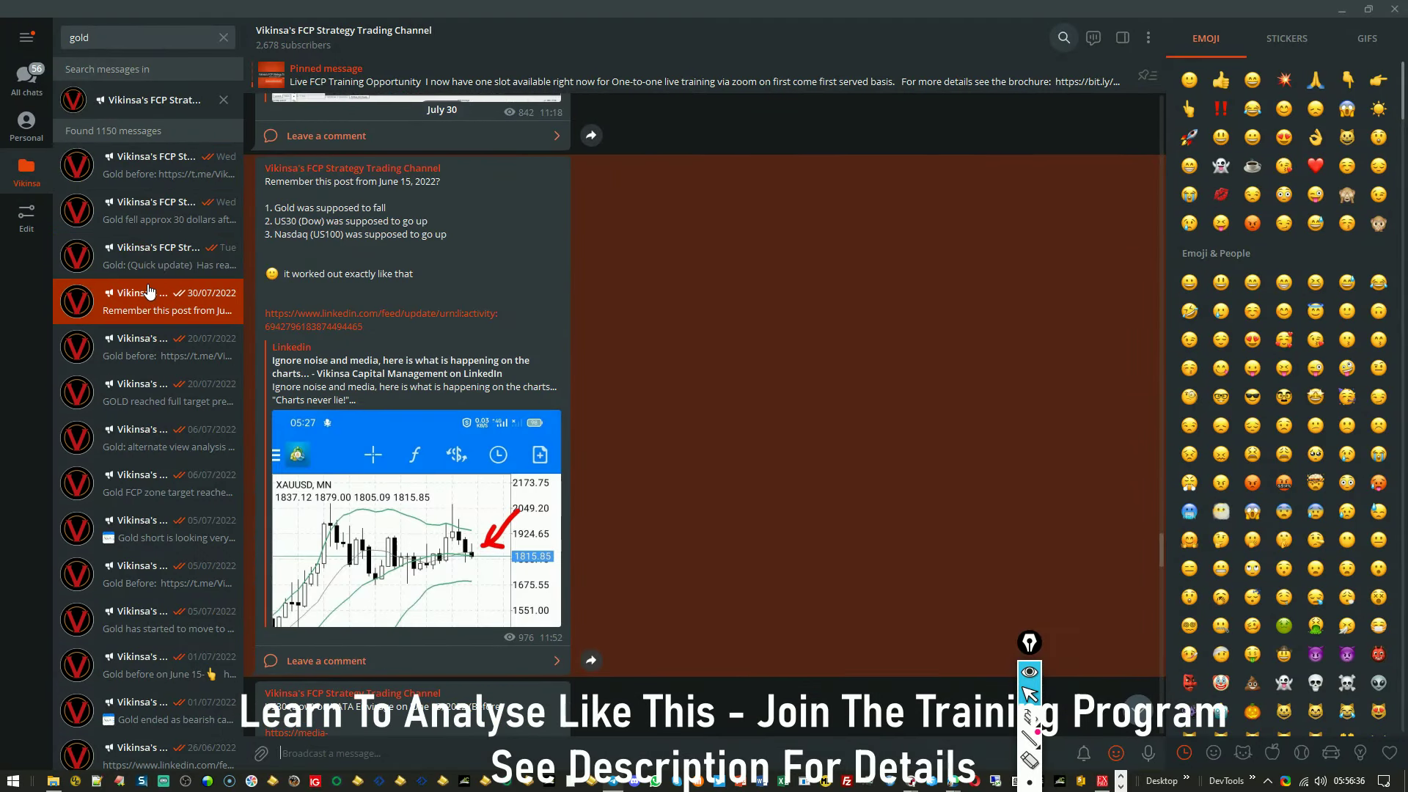
Step: Briefly check the TradingView gold chart, then return to the Telegram recap post
{"action": "left_click", "coordinate": [951, 786]}
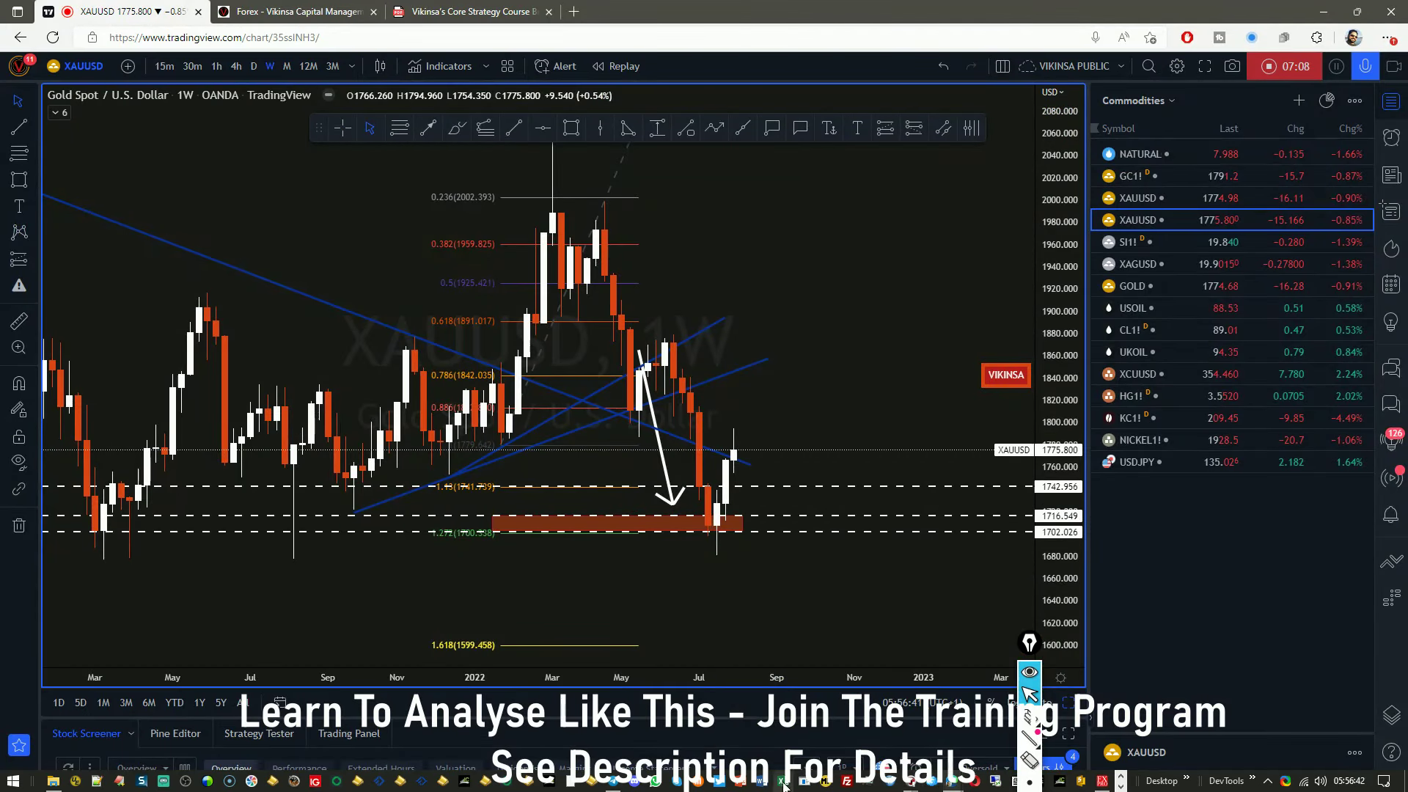
{"action": "left_click", "coordinate": [614, 781]}
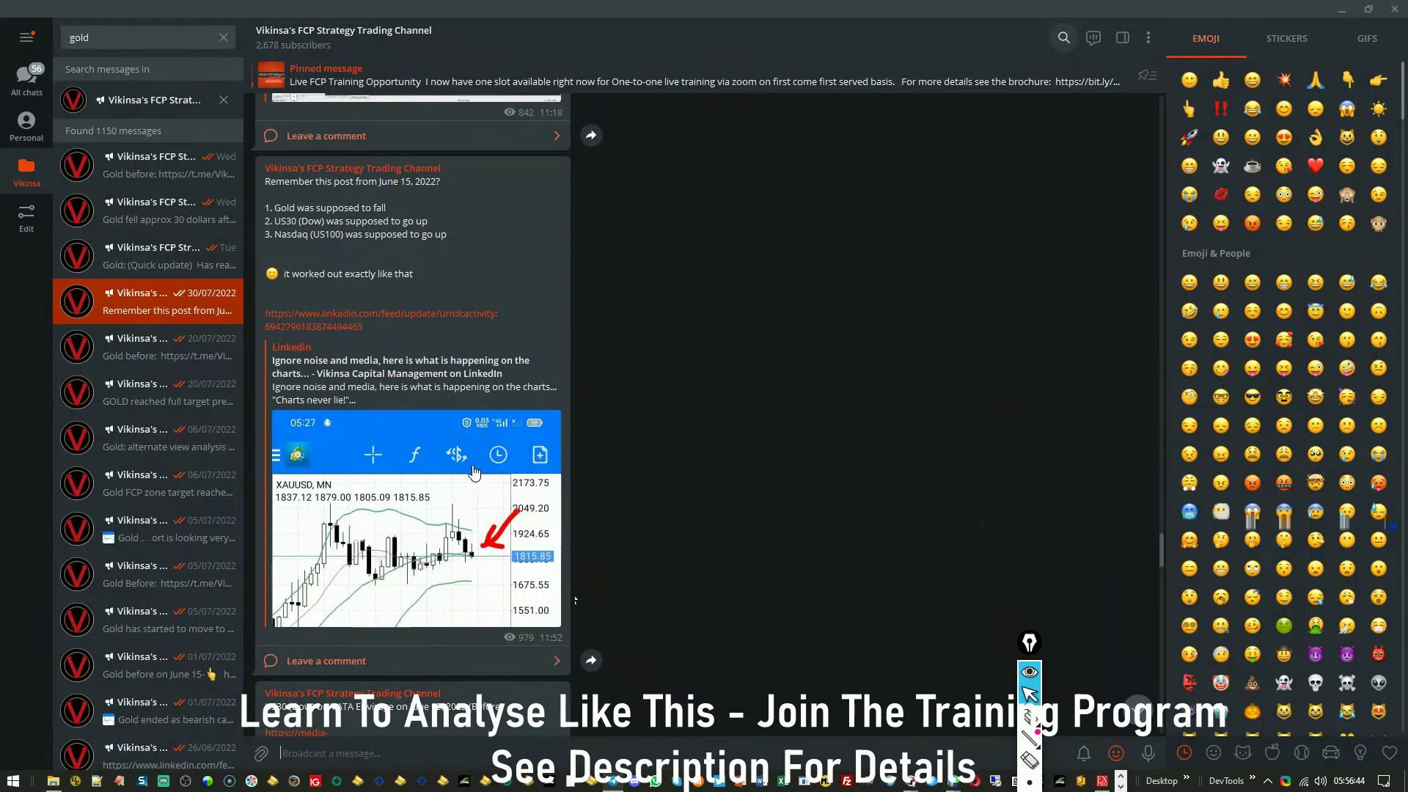
{"action": "scroll", "coordinate": [439, 481], "scroll_direction": "down", "scroll_amount": 3}
{"action": "scroll", "coordinate": [439, 481], "scroll_direction": "up", "scroll_amount": 4}
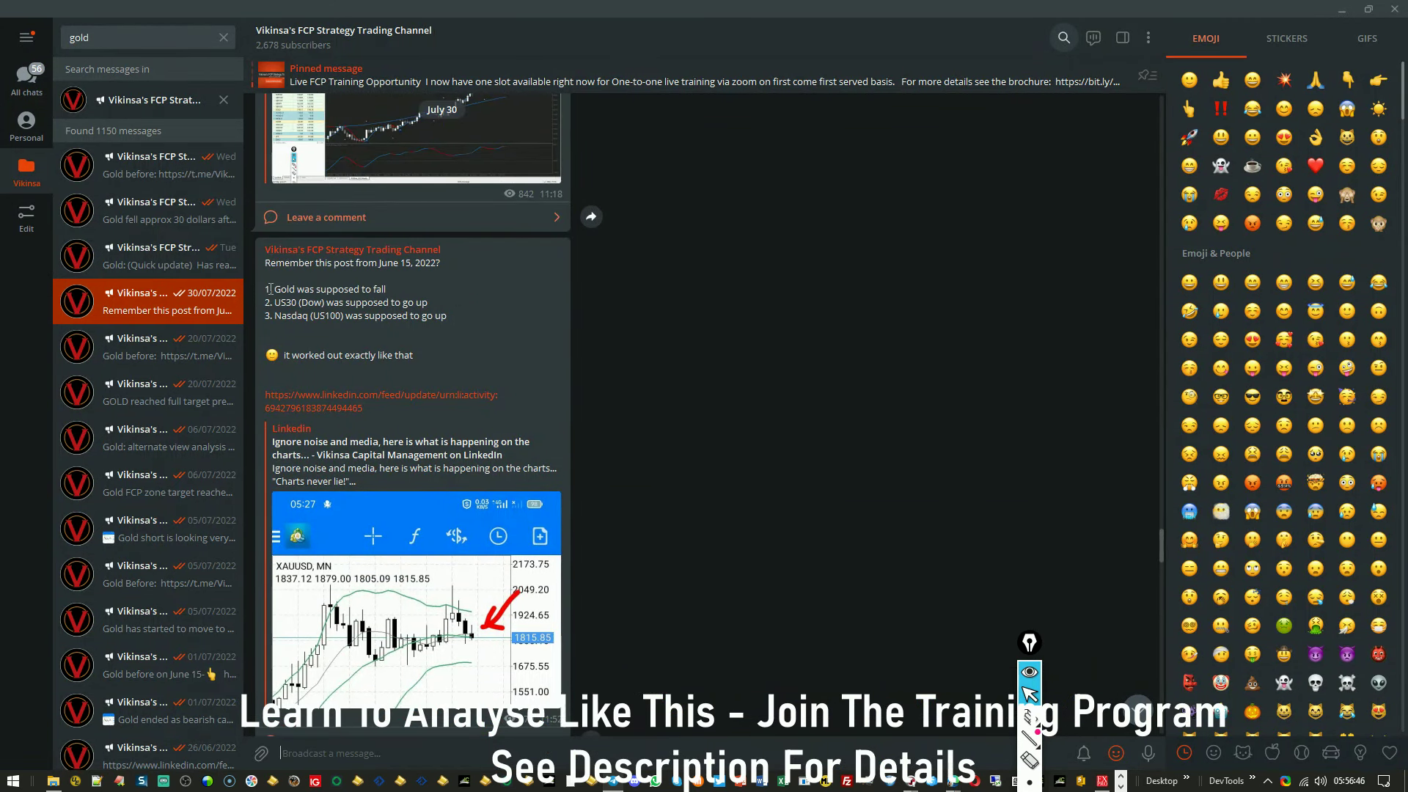
Step: Select the 'Gold was supposed to fall' and 'US30 to go up' lines, then view the monthly gold screenshot
{"action": "left_click_drag", "start_coordinate": [270, 289], "coordinate": [386, 290]}
{"action": "left_click", "coordinate": [436, 284]}
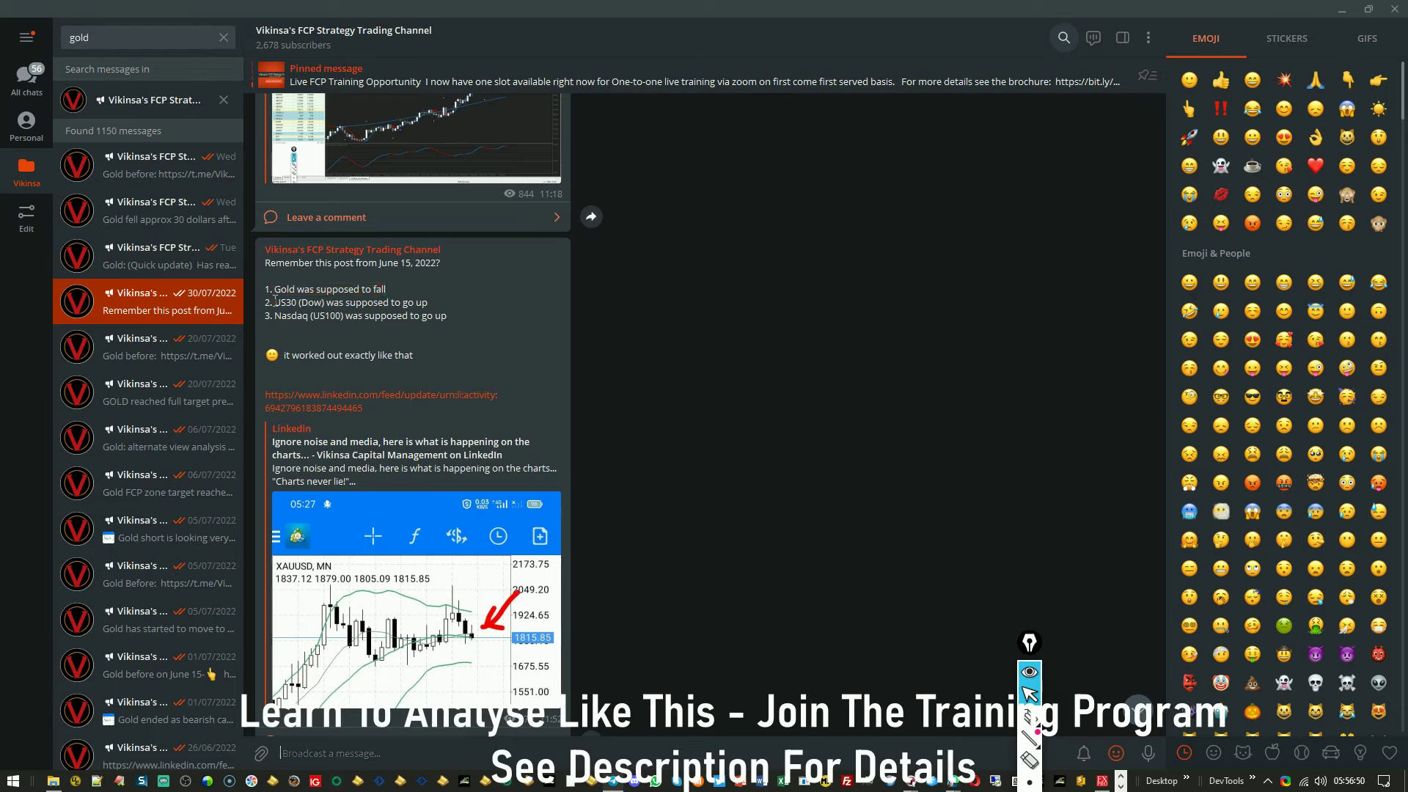
{"action": "left_click_drag", "start_coordinate": [275, 301], "coordinate": [429, 302]}
{"action": "left_click_drag", "start_coordinate": [274, 318], "coordinate": [446, 317]}
{"action": "scroll", "coordinate": [377, 464], "scroll_direction": "down", "scroll_amount": 3}
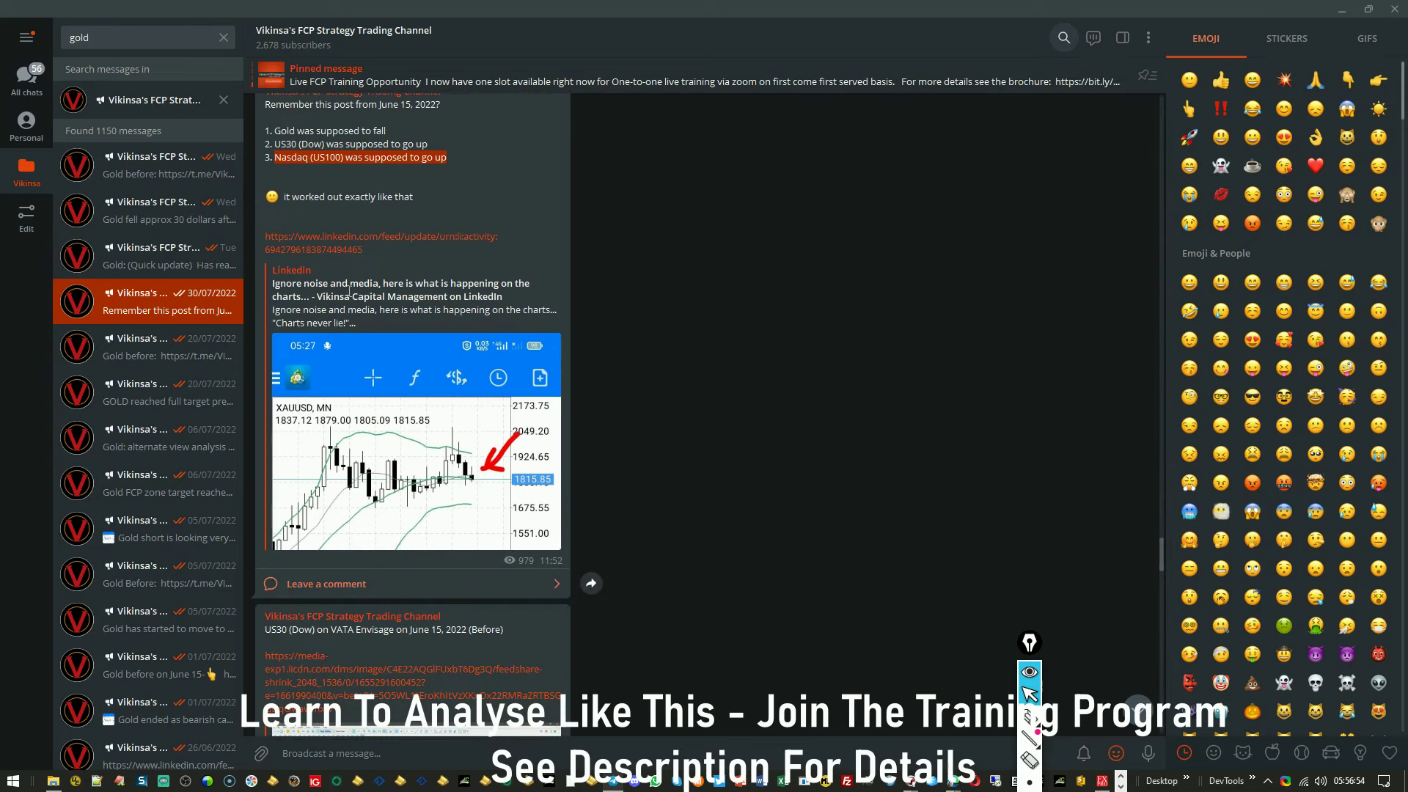
{"action": "left_click", "coordinate": [424, 469]}
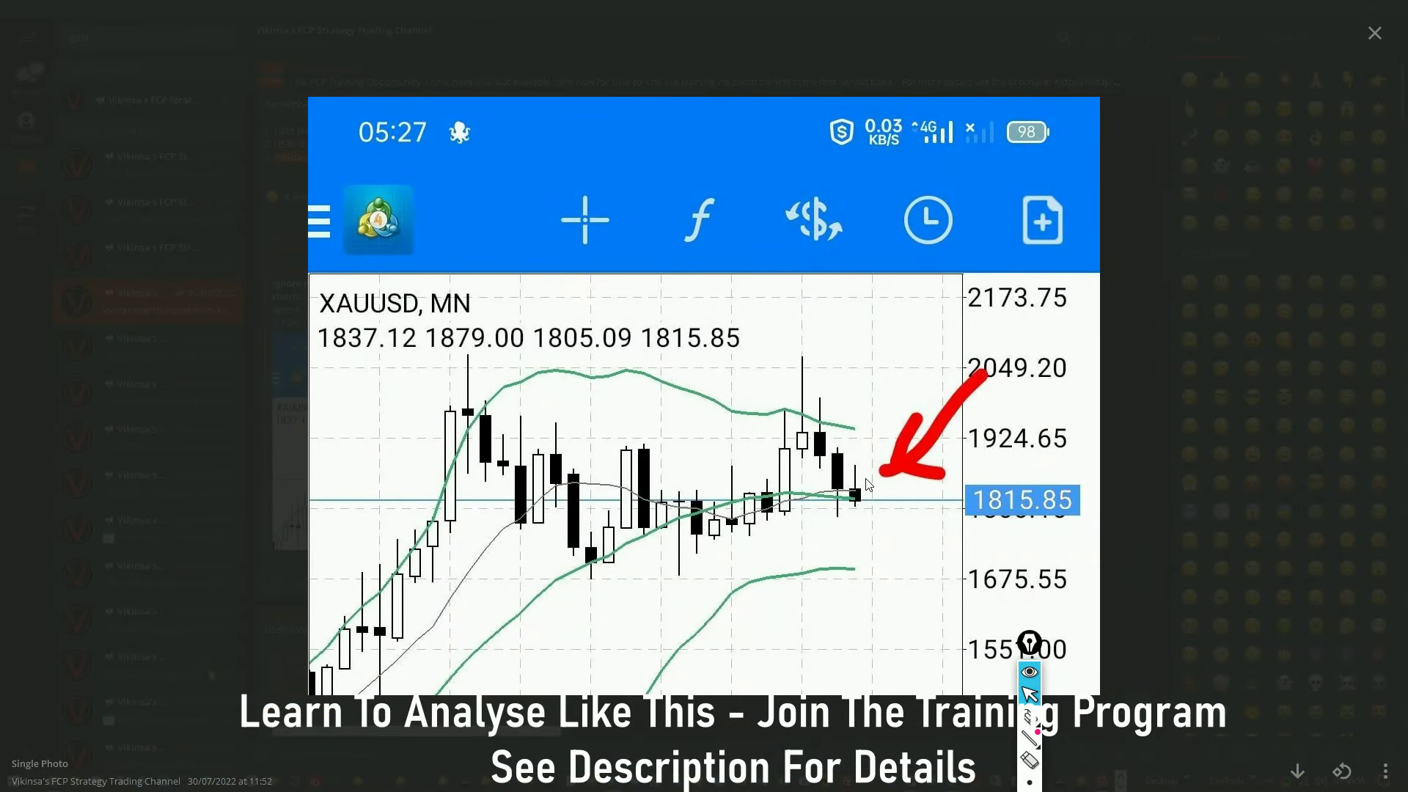
{"action": "left_click", "coordinate": [851, 518]}
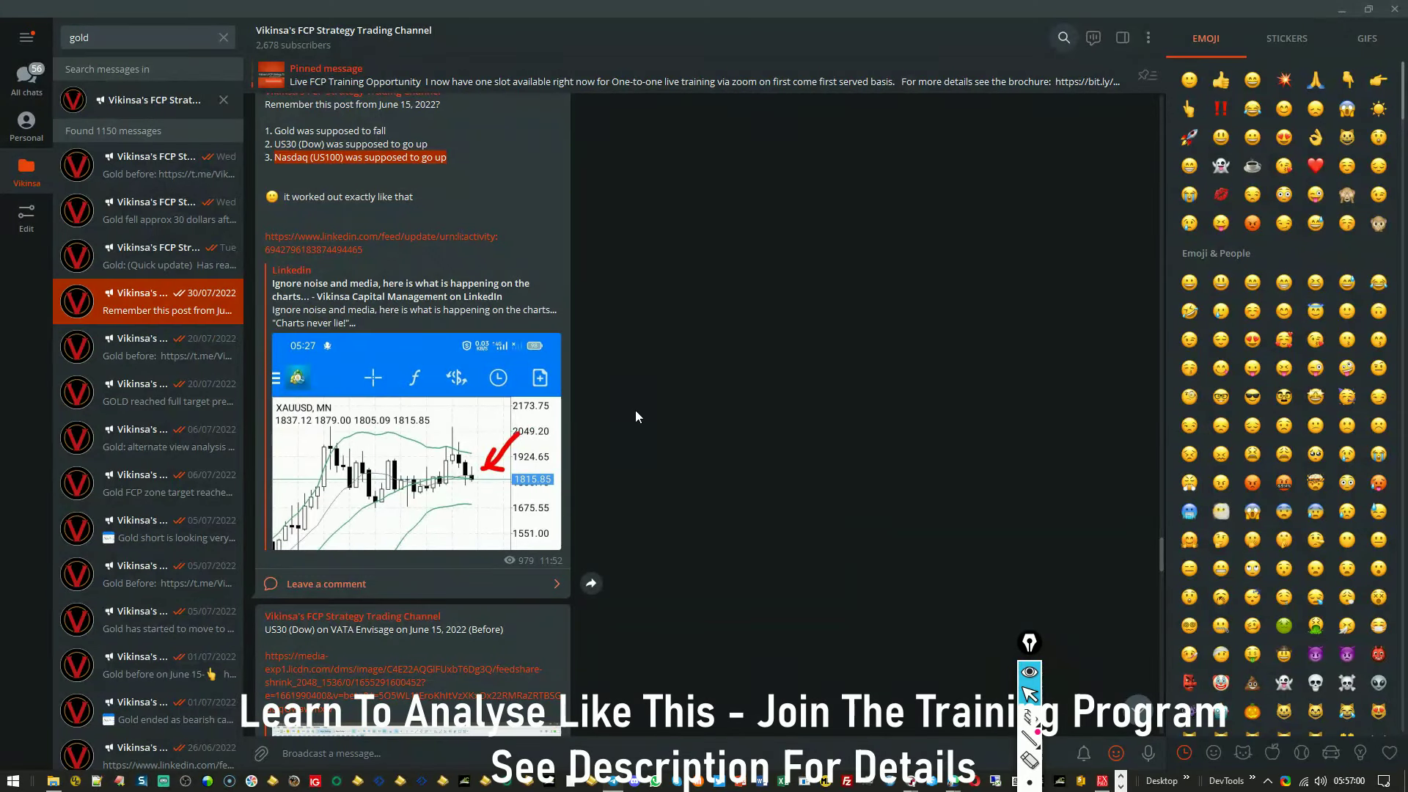